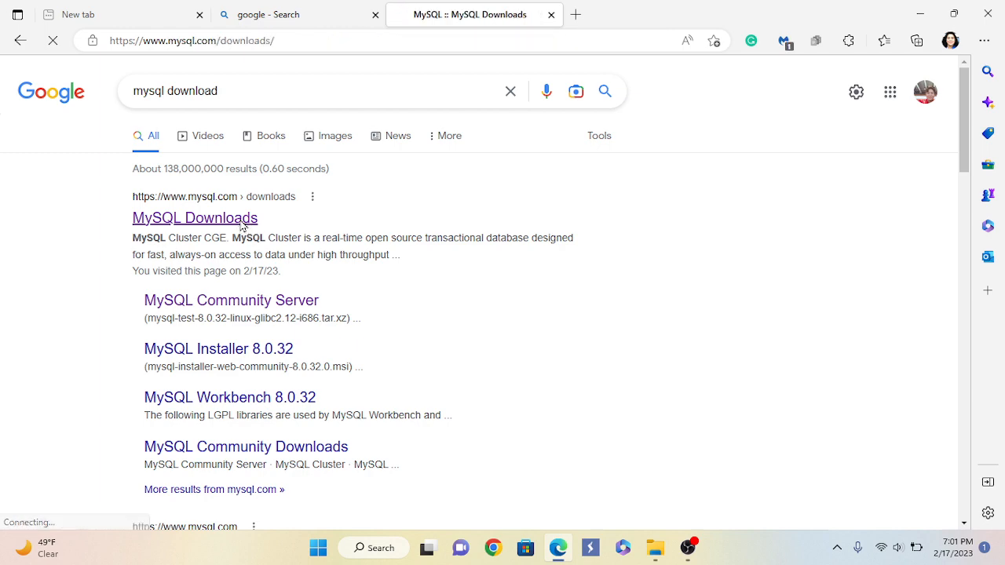
Scroll the MySQL Downloads page and follow the MySQL Community (GPL) Downloads link
scroll(477, 326, down, 10)
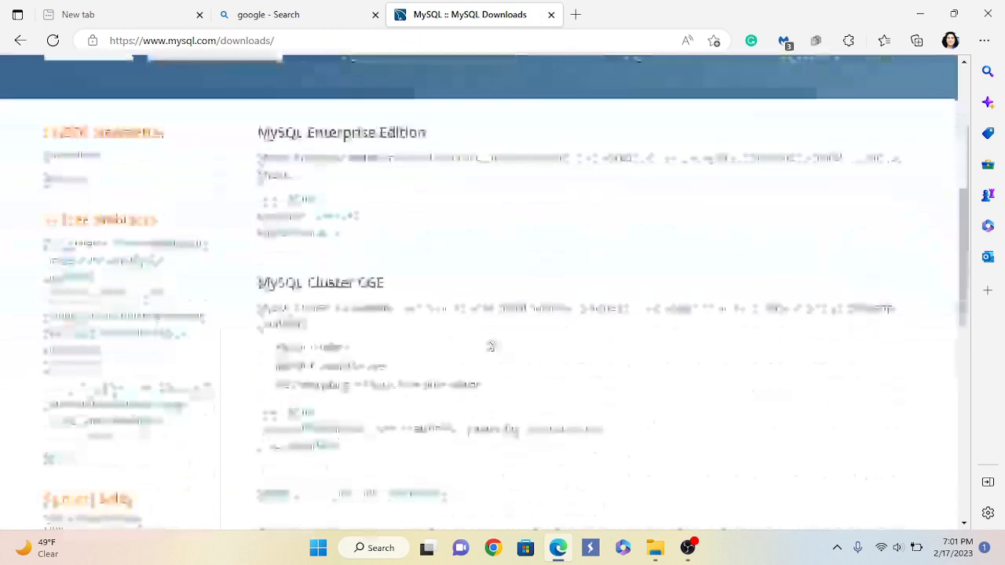
scroll(538, 301, up, 10)
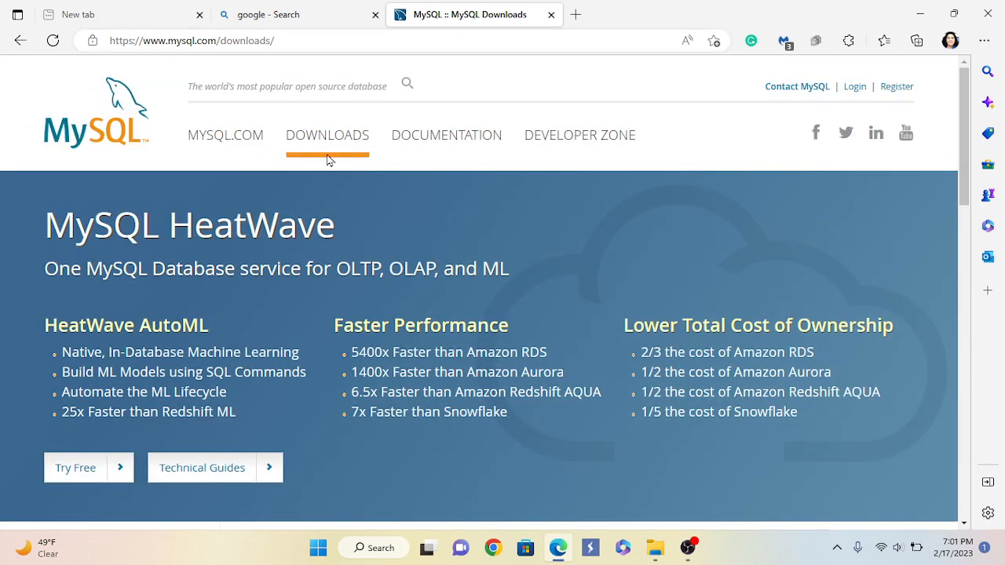
scroll(408, 232, down, 10)
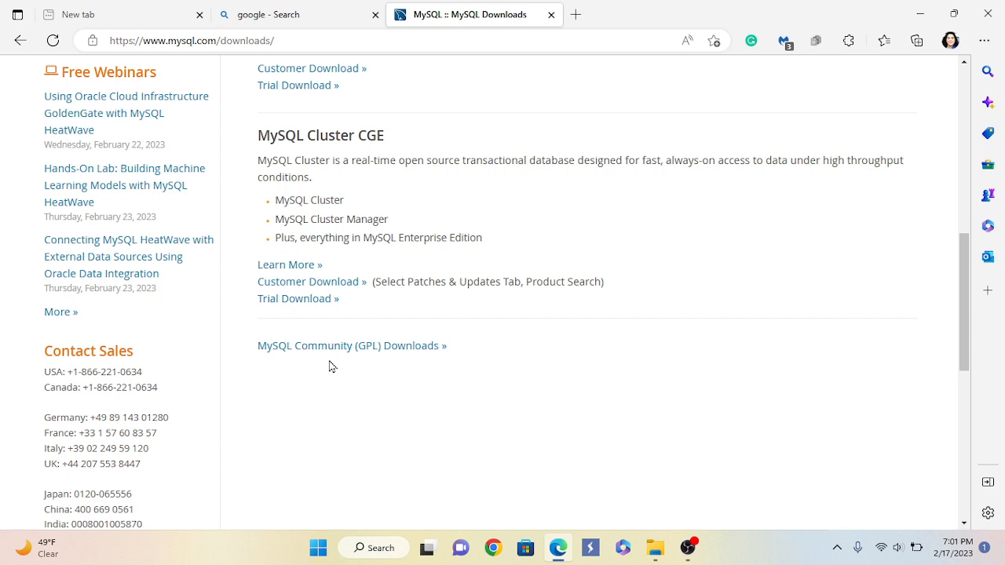
click(390, 352)
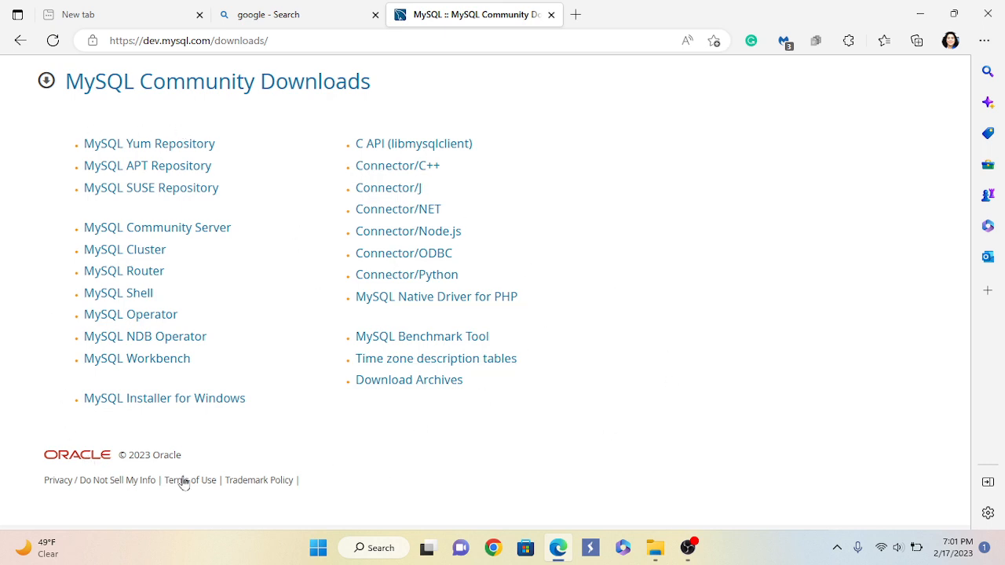
Open MySQL Installer for Windows and request the 2.4M Windows (x86, 32-bit) MSI installer
click(180, 404)
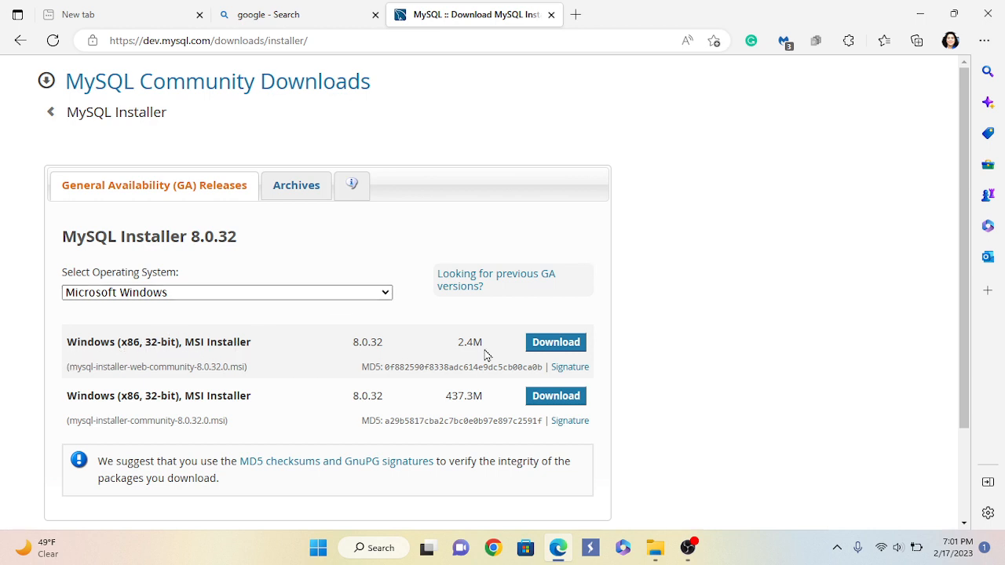
click(554, 350)
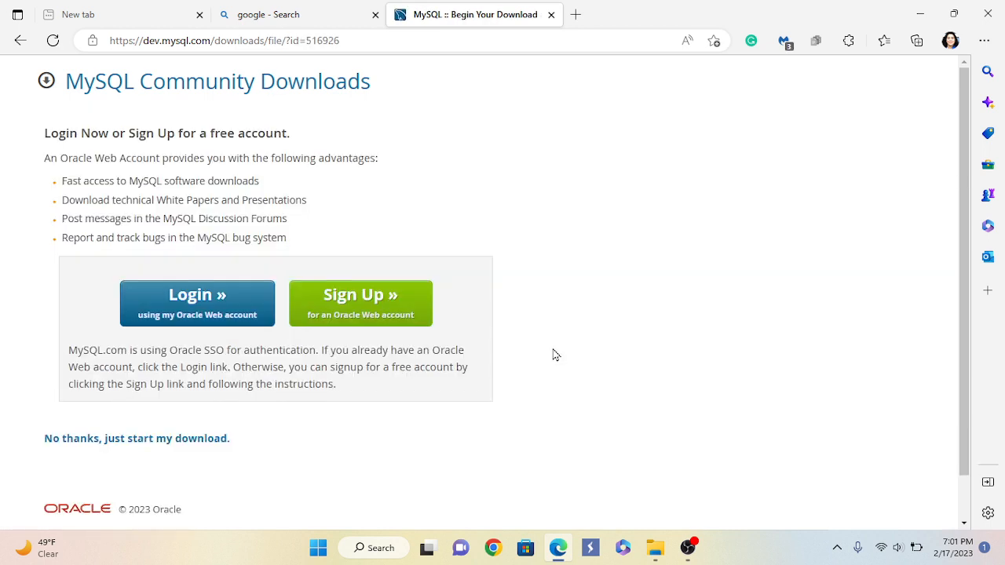
Download mysql-installer-web-community-8.0.32.0.msi without signing in, then bring up File Explorer
scroll(553, 353, down, 1)
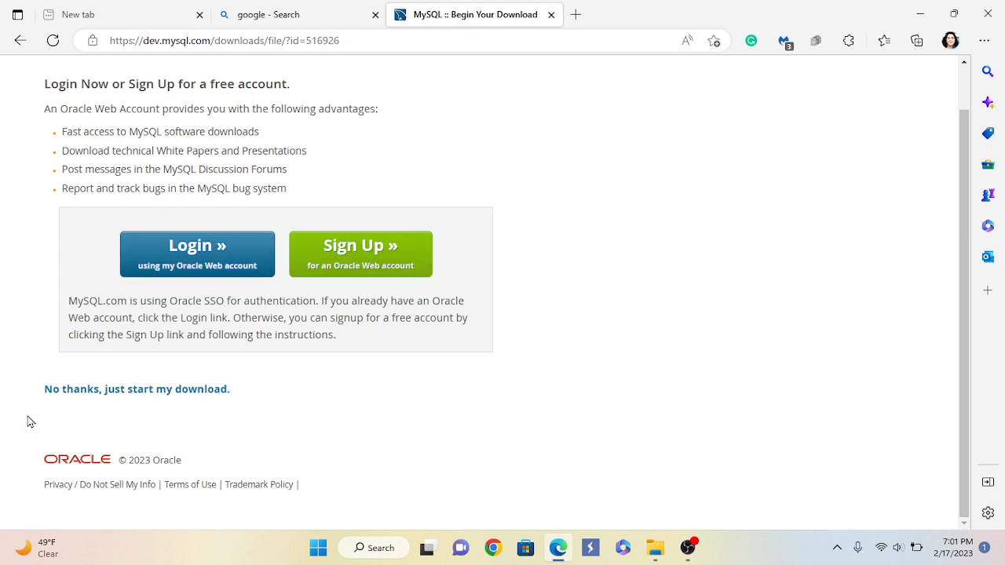
click(163, 393)
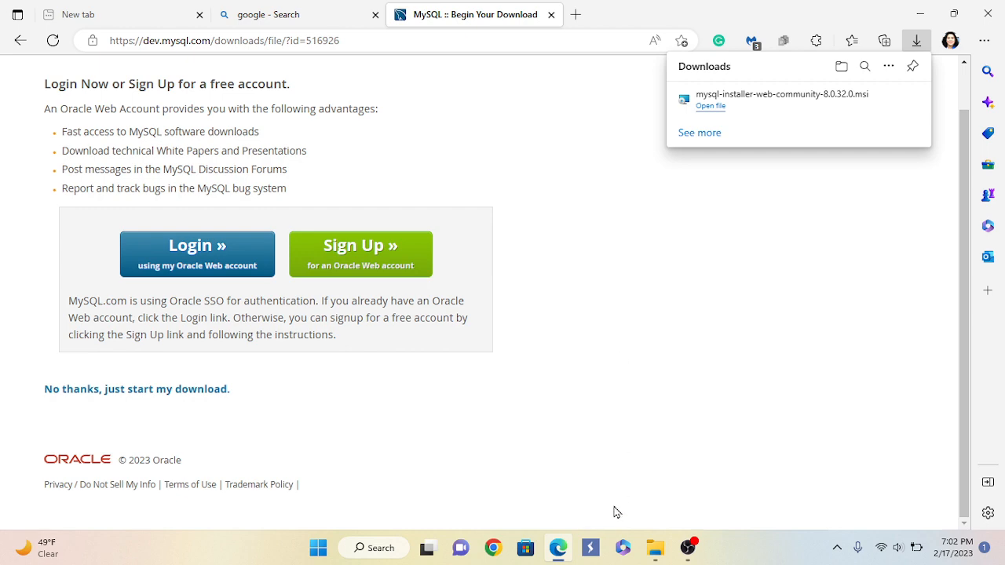
click(655, 550)
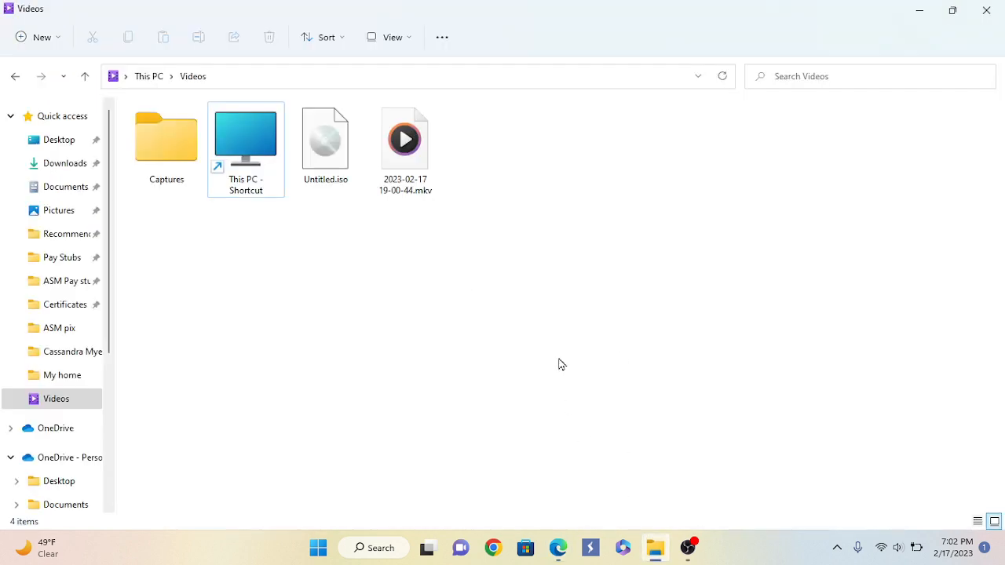
Run mysql-installer-web-community-8.0.32.0.msi from the Downloads folder
click(65, 163)
double_click(193, 197)
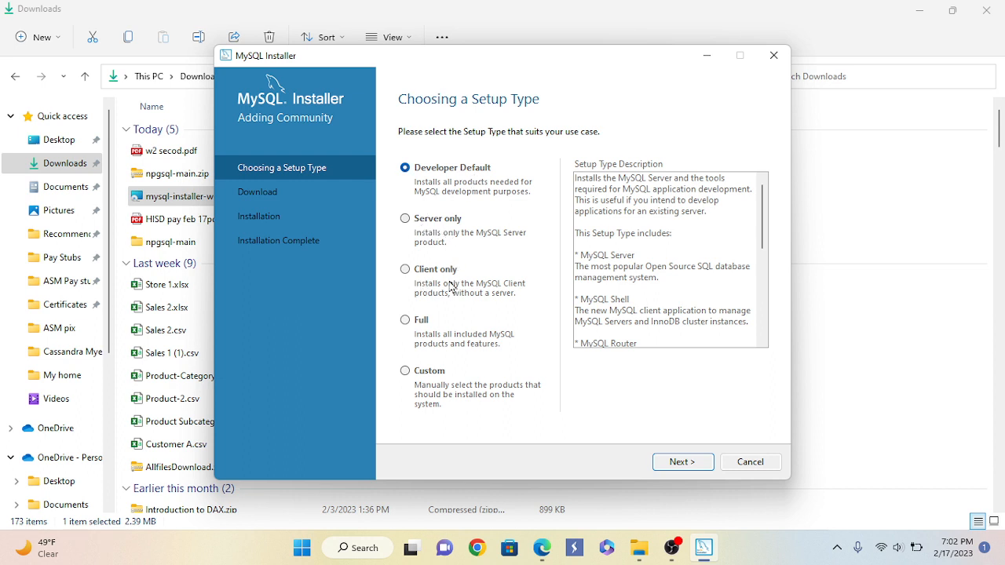
Choose the Custom setup type and add MySQL Server 8.0.32 - X64 to the install list
click(405, 372)
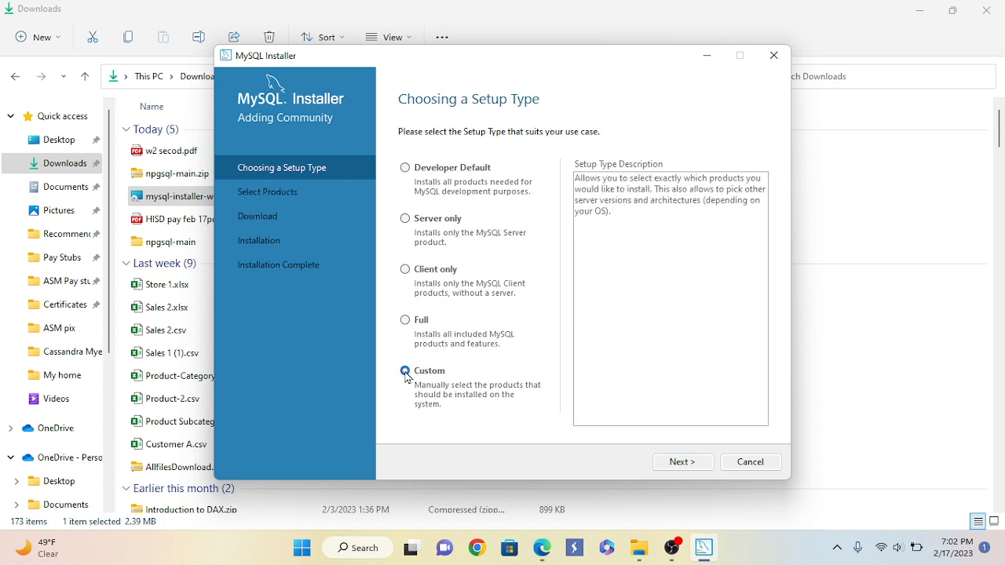
click(682, 463)
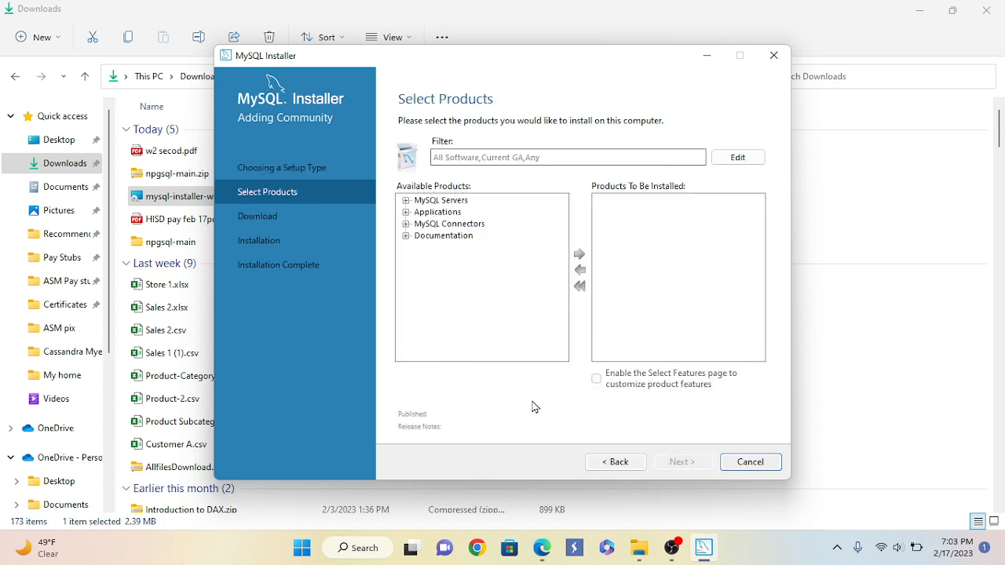
click(406, 201)
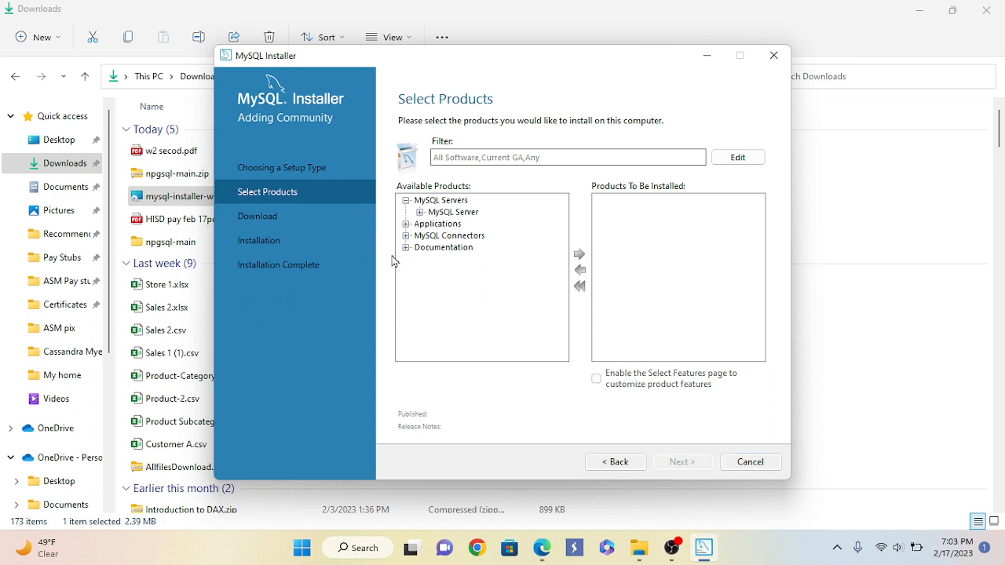
click(420, 213)
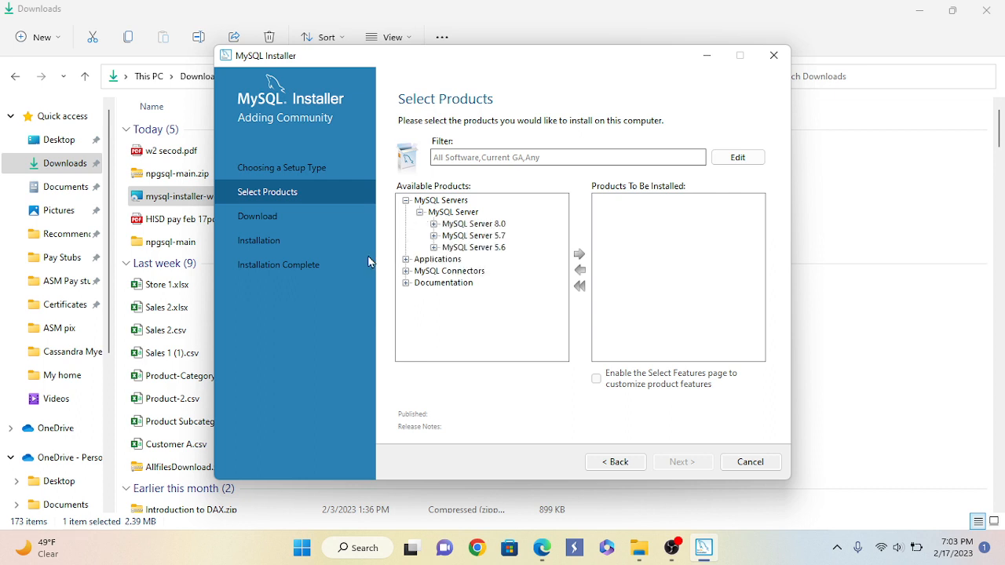
click(485, 227)
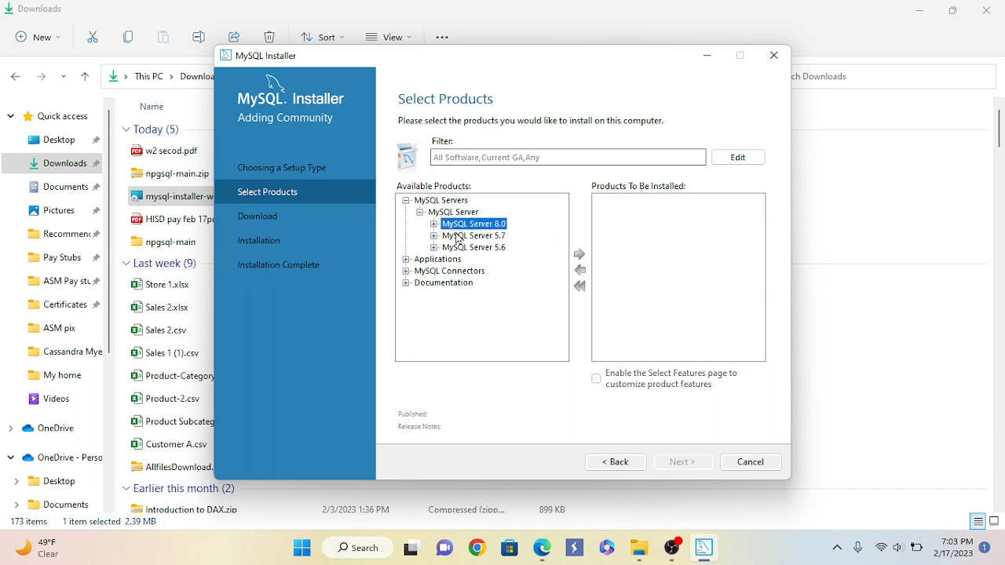
click(433, 224)
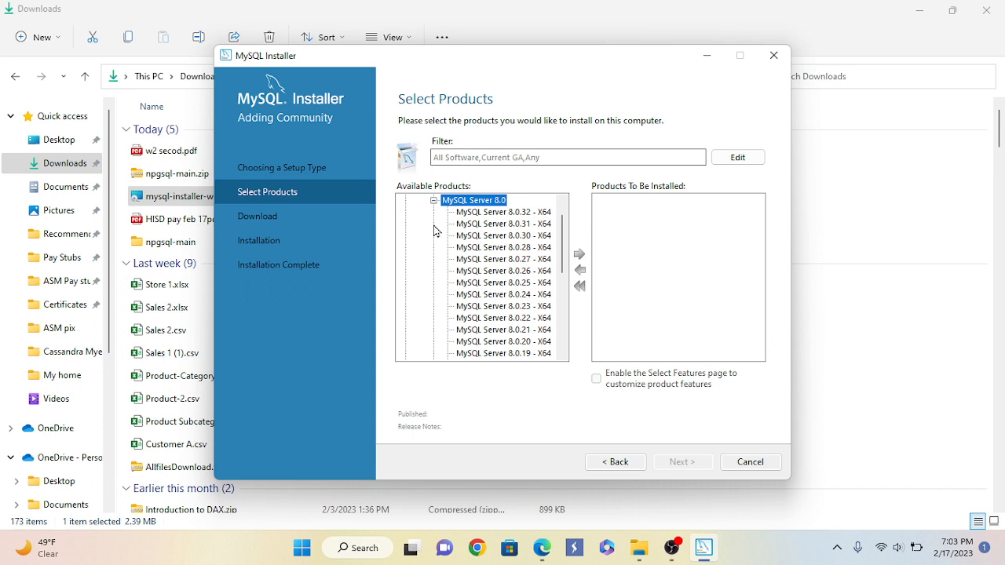
click(498, 214)
click(579, 255)
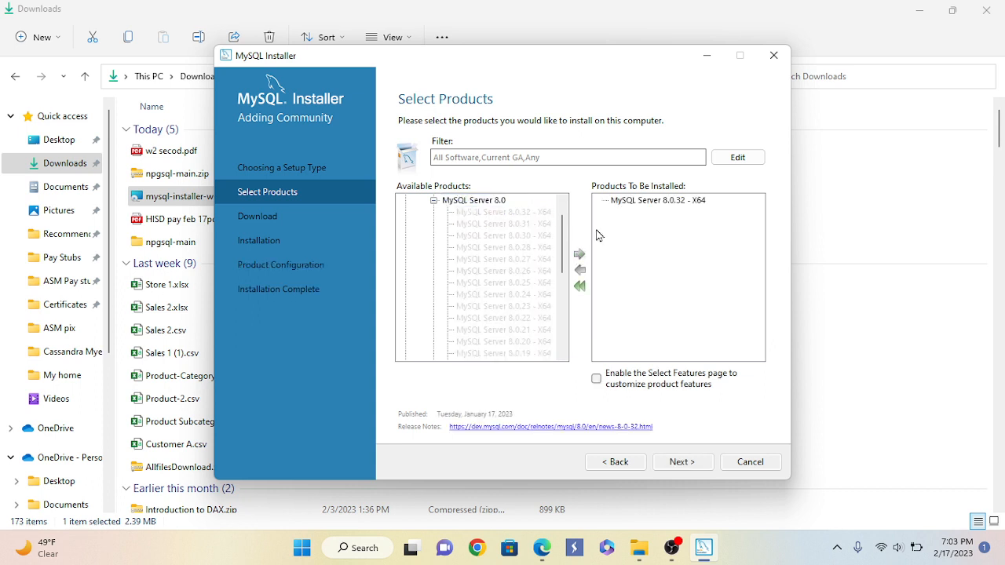
Expand the Applications category in the available products list
scroll(563, 235, up, 1)
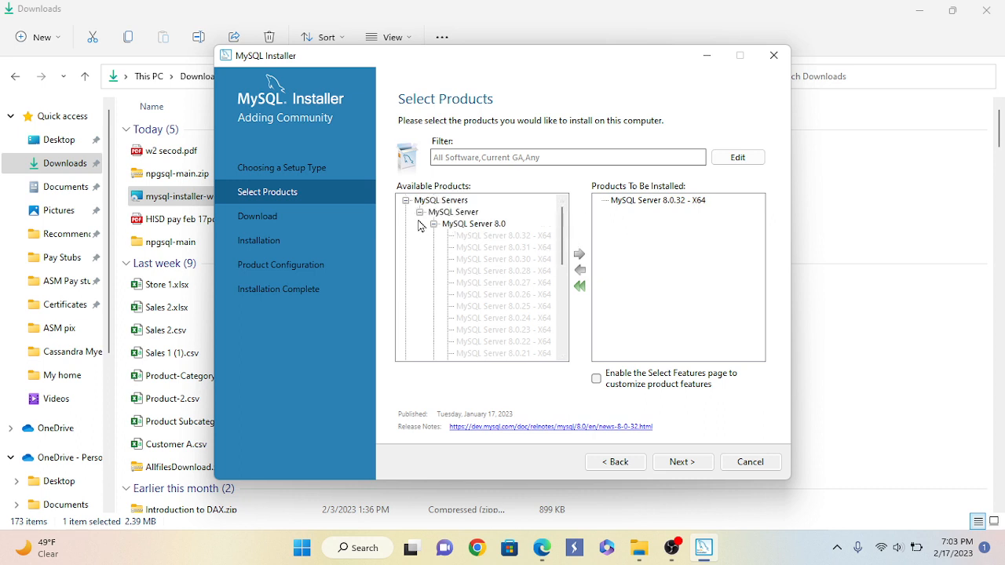
scroll(503, 265, down, 6)
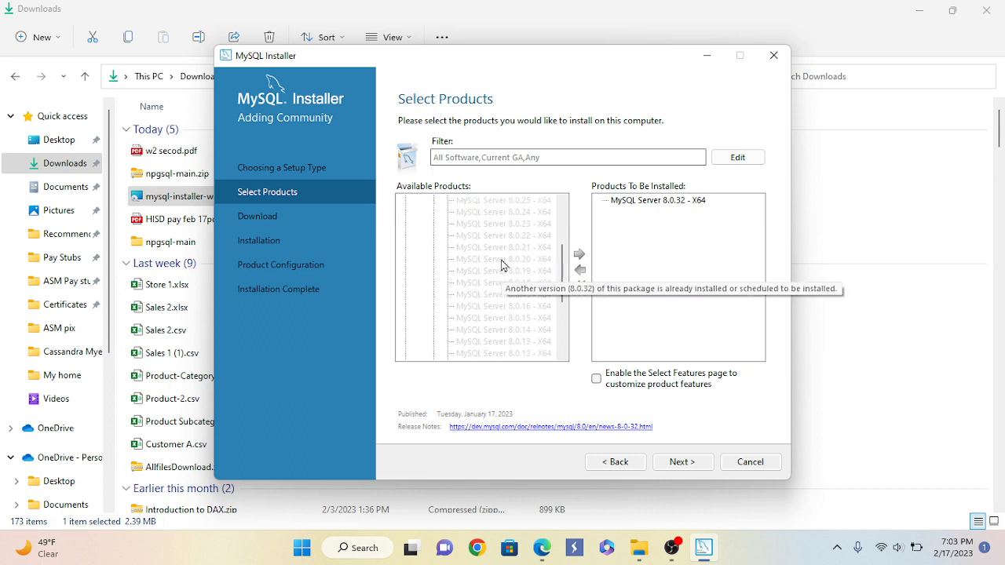
scroll(502, 265, down, 1)
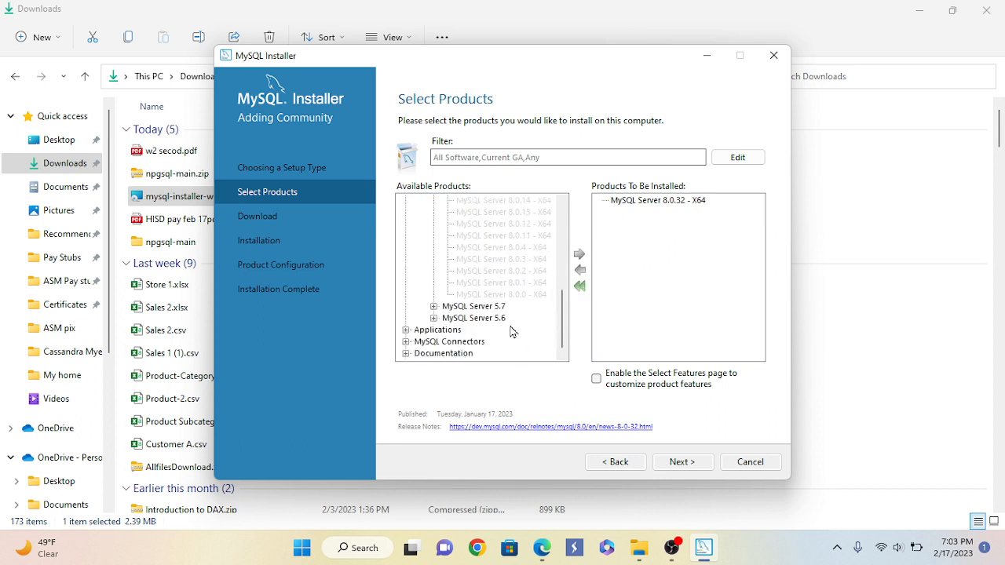
click(405, 331)
scroll(487, 338, down, 1)
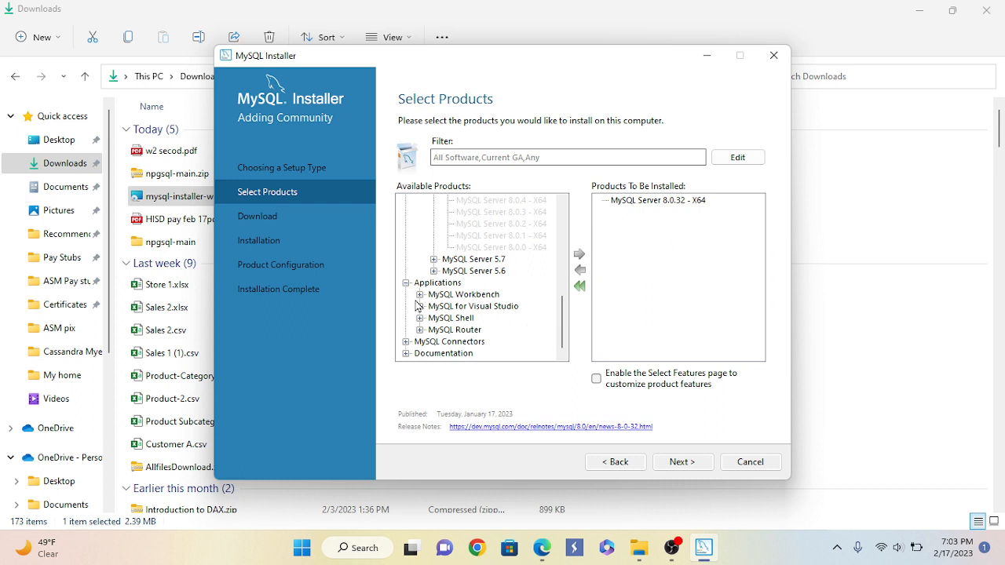
Add MySQL Workbench 8.0.32 to the products to install
click(473, 295)
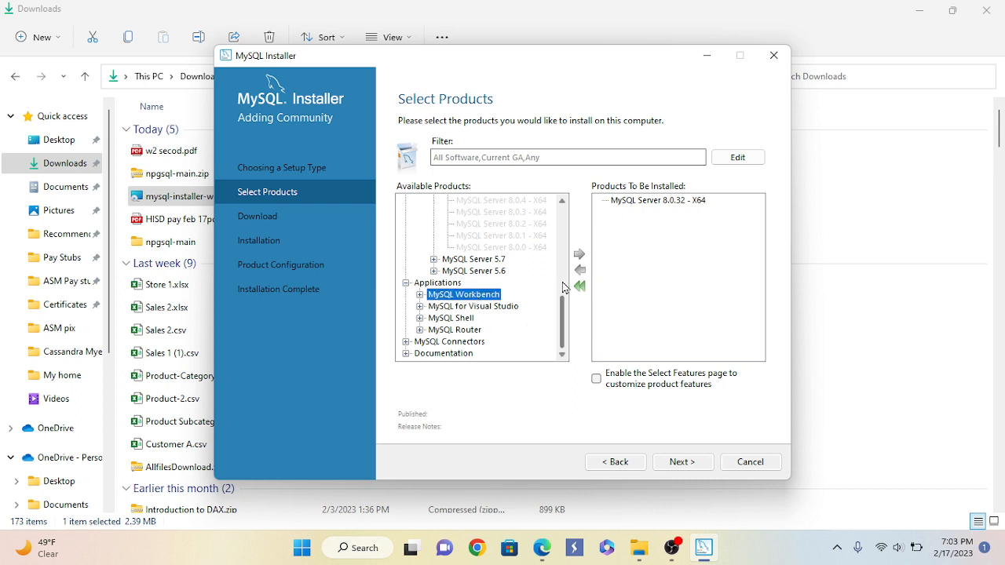
click(419, 295)
click(471, 309)
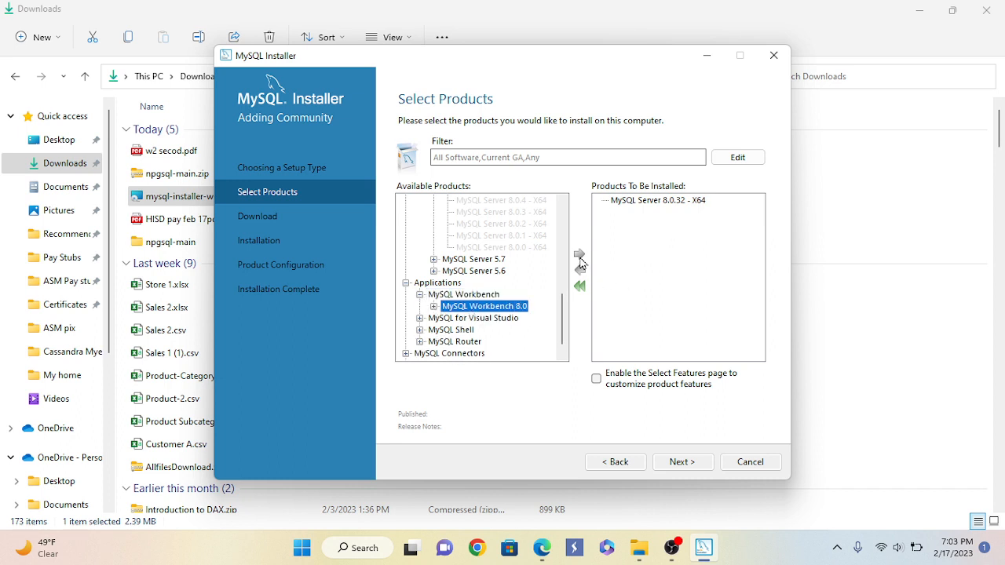
click(434, 307)
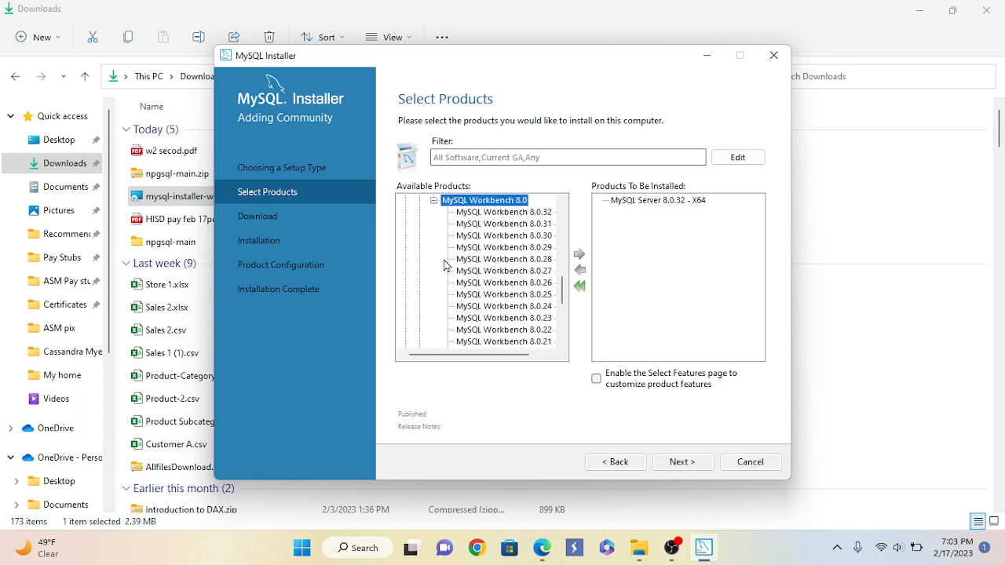
click(504, 213)
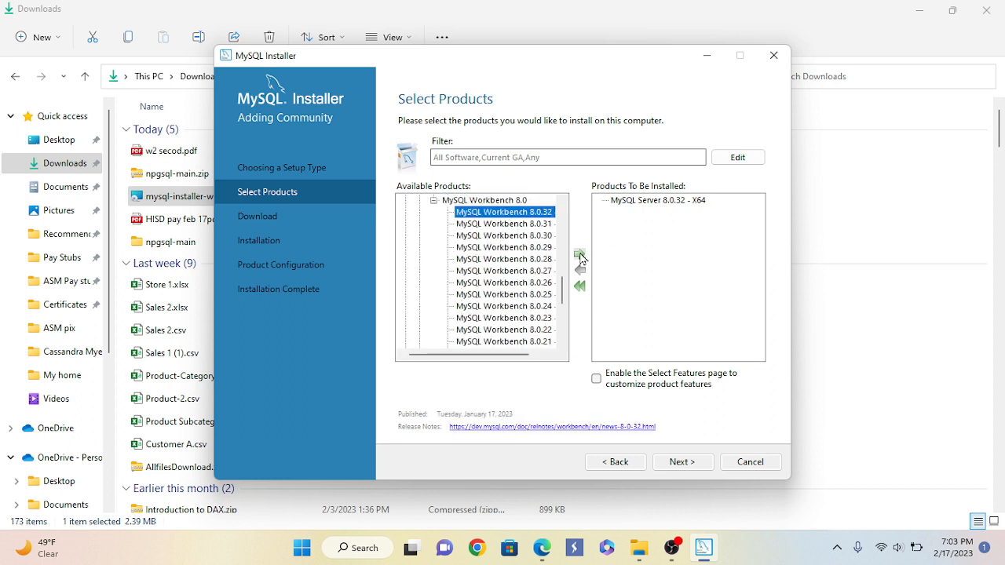
click(579, 255)
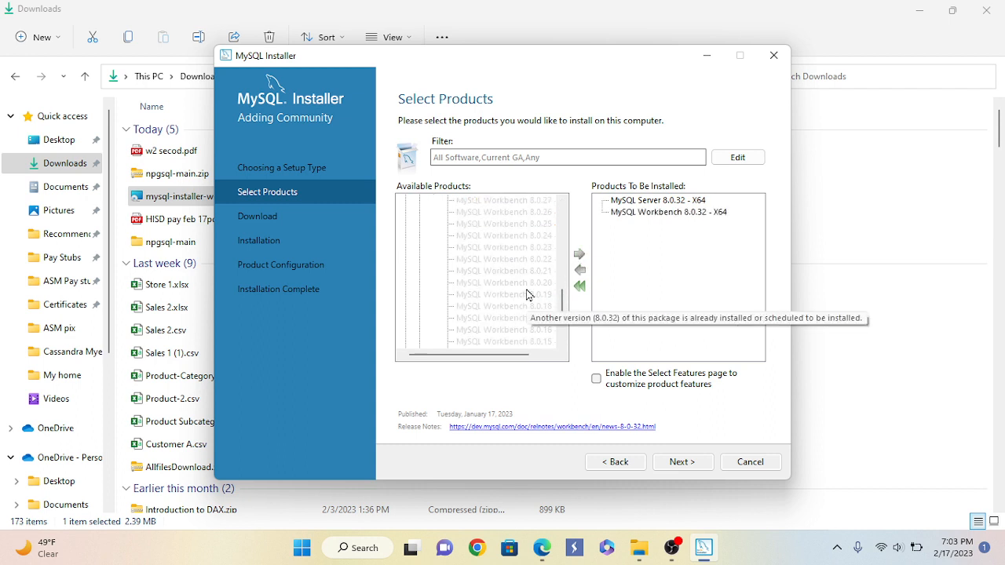
scroll(530, 293, down, 2)
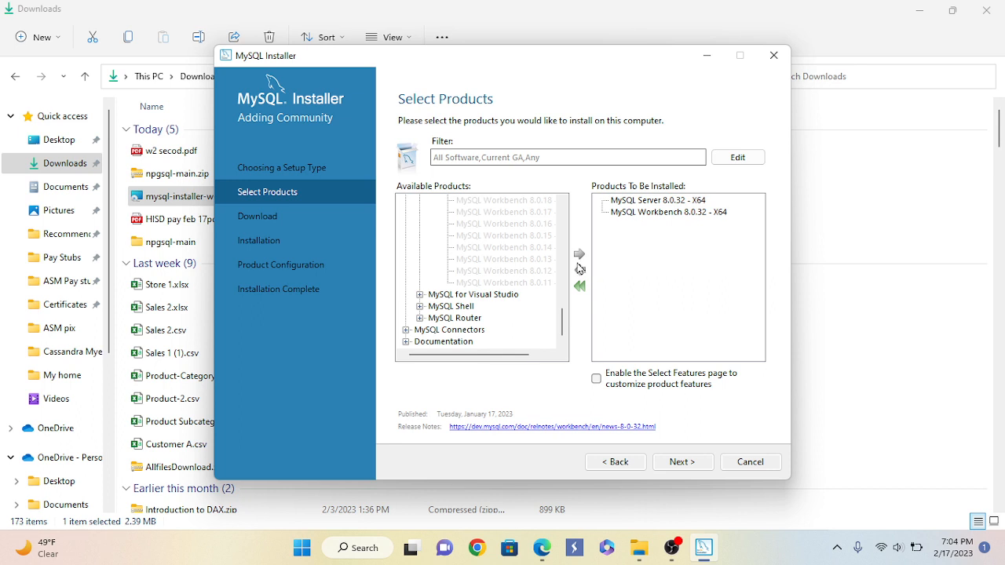
Add MySQL Shell 8.0.32 to the products and continue to the Download step
click(419, 307)
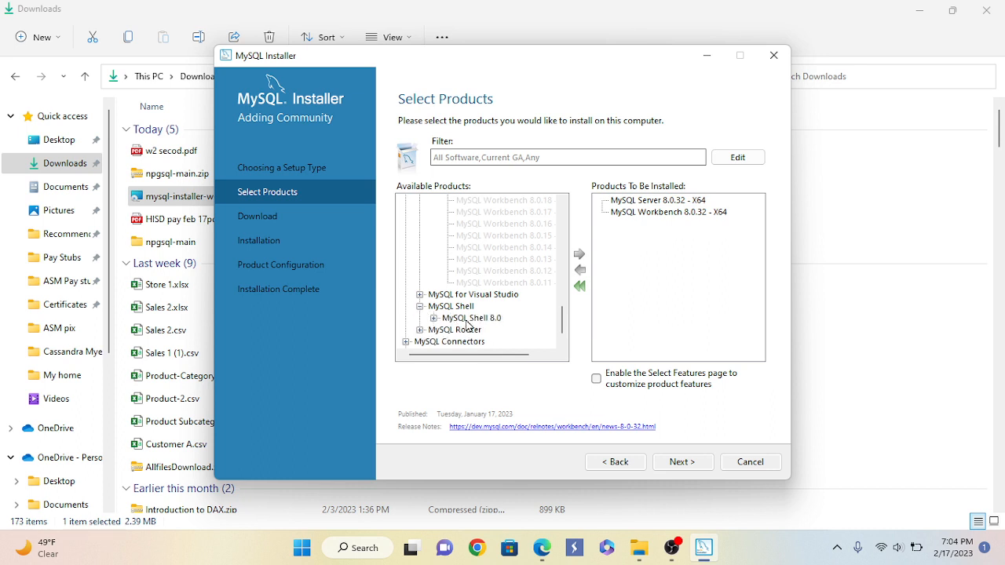
click(434, 318)
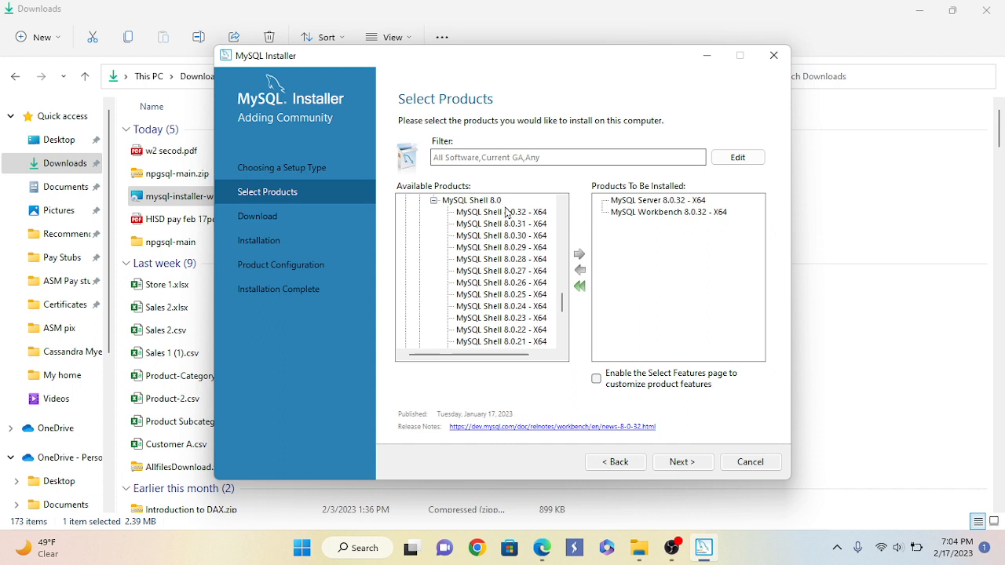
click(509, 212)
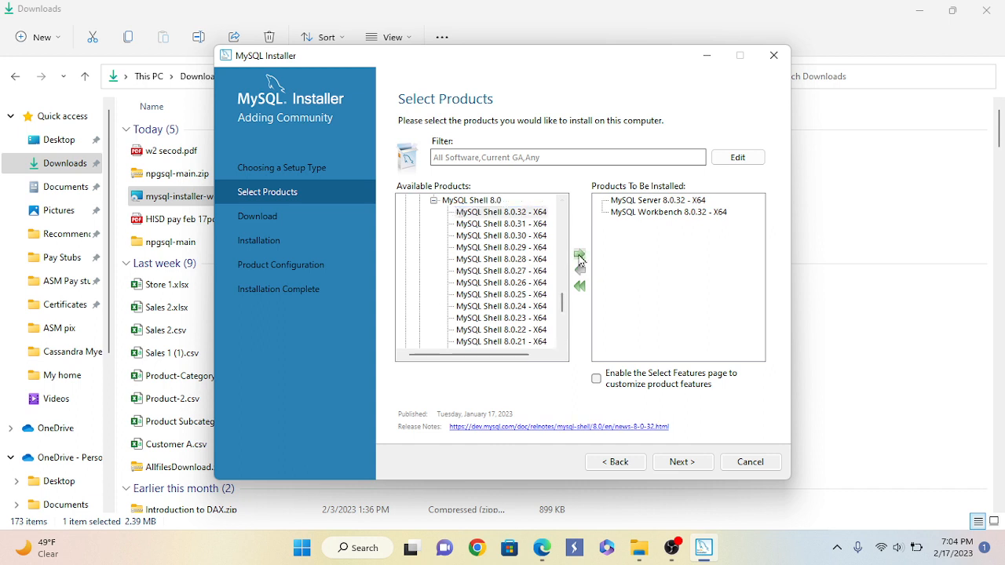
click(579, 256)
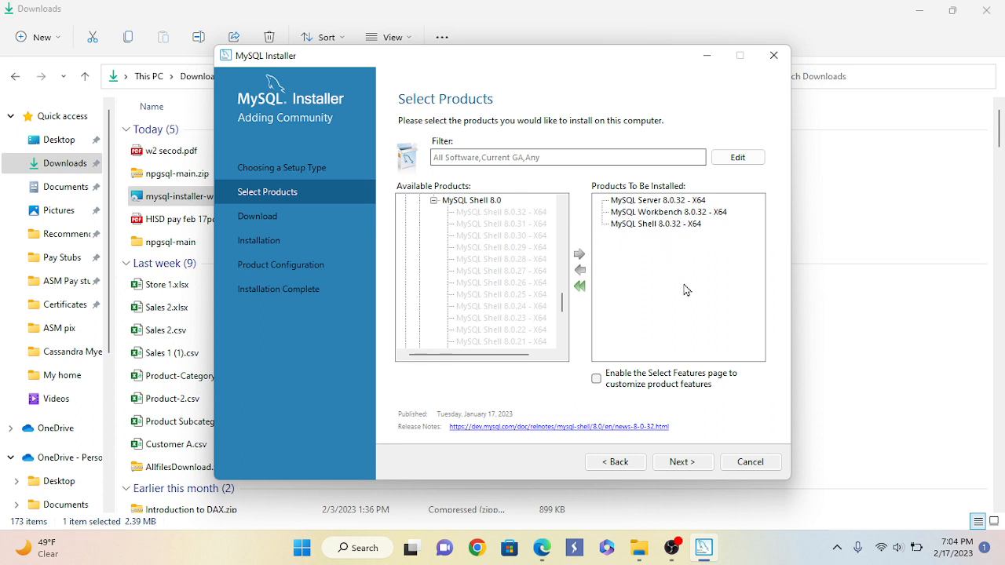
click(681, 462)
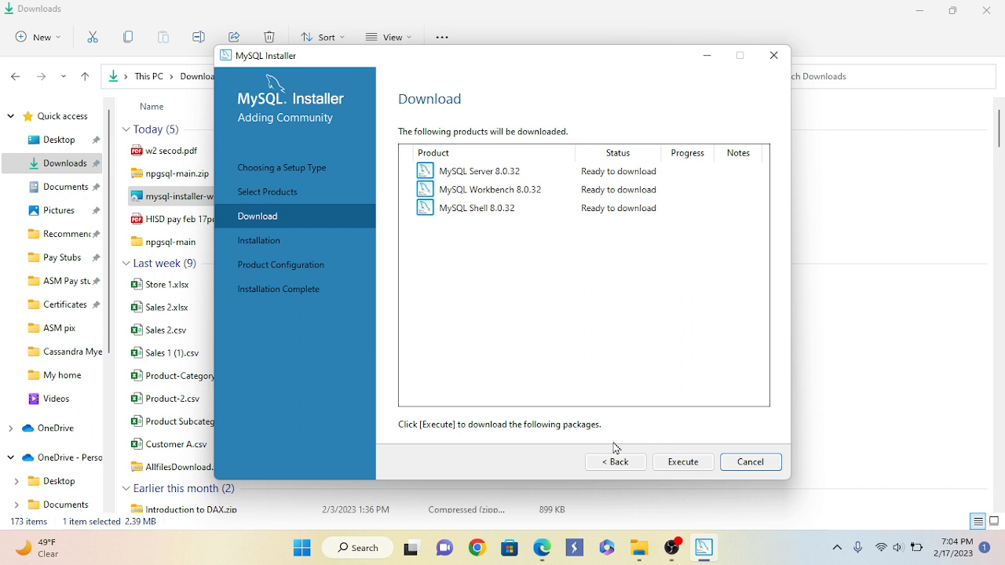
Download the Server, Workbench and Shell 8.0.32 packages and proceed to Installation
click(683, 464)
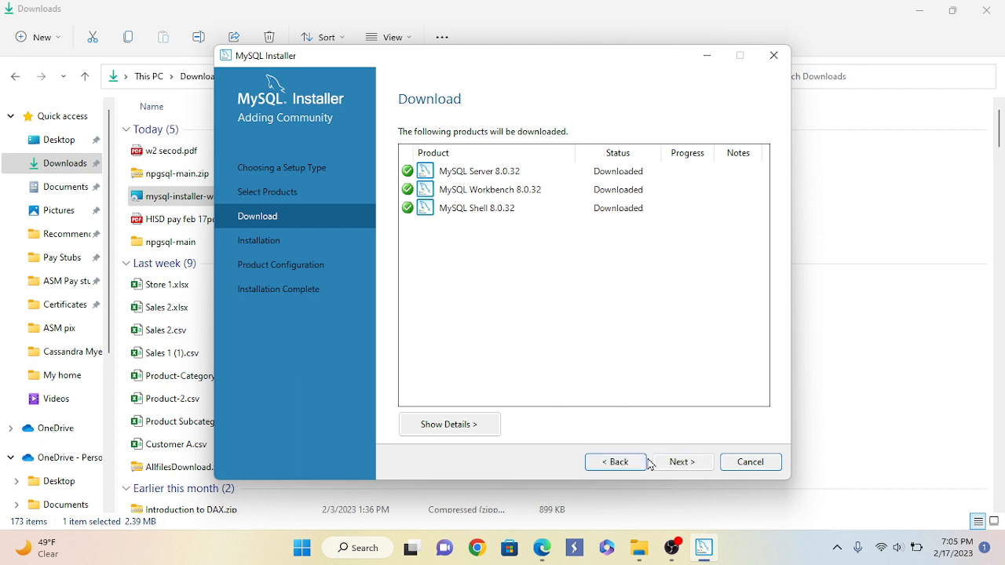
click(683, 463)
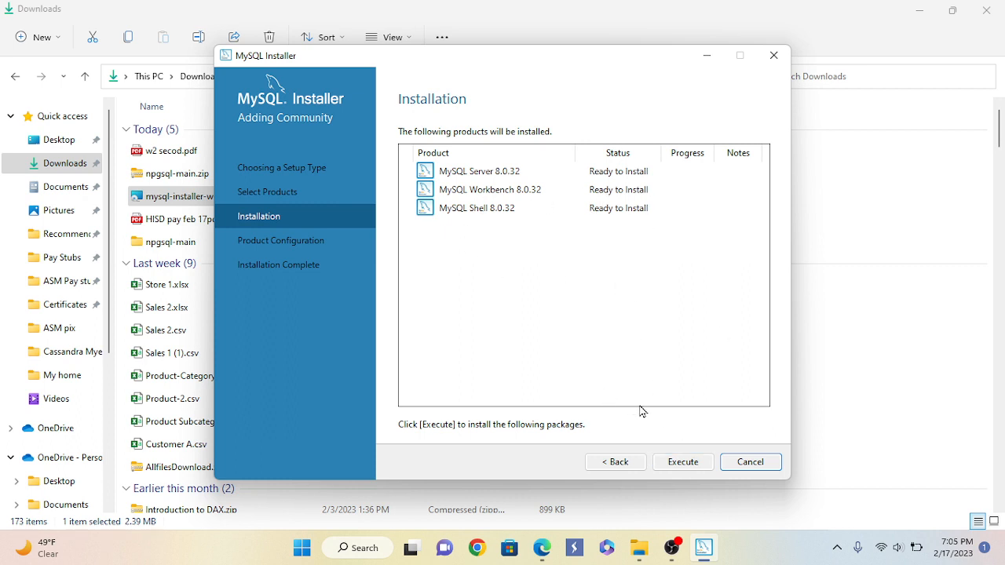
Install Server, Workbench and Shell 8.0.32 until Complete, then proceed to configuration
click(684, 463)
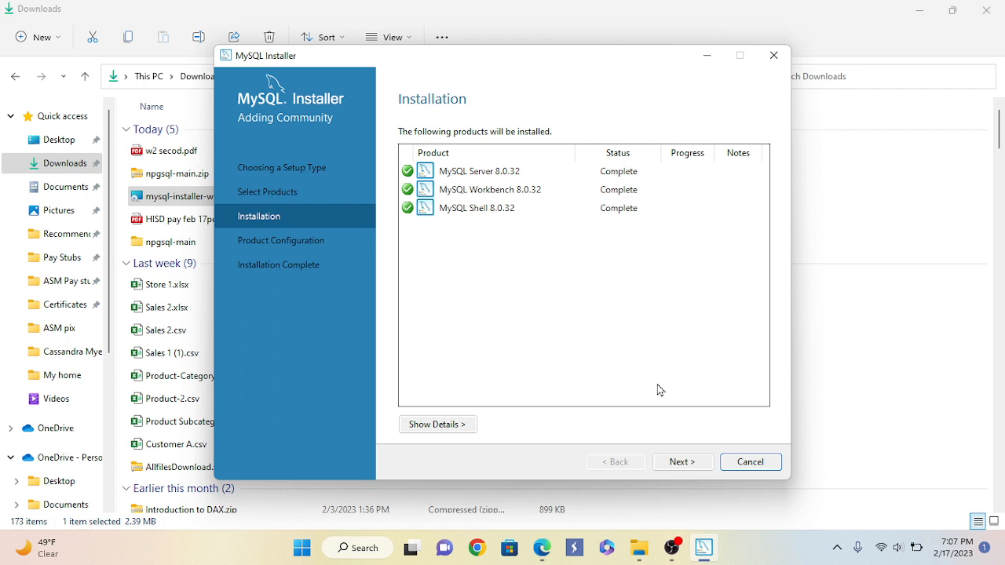
click(681, 465)
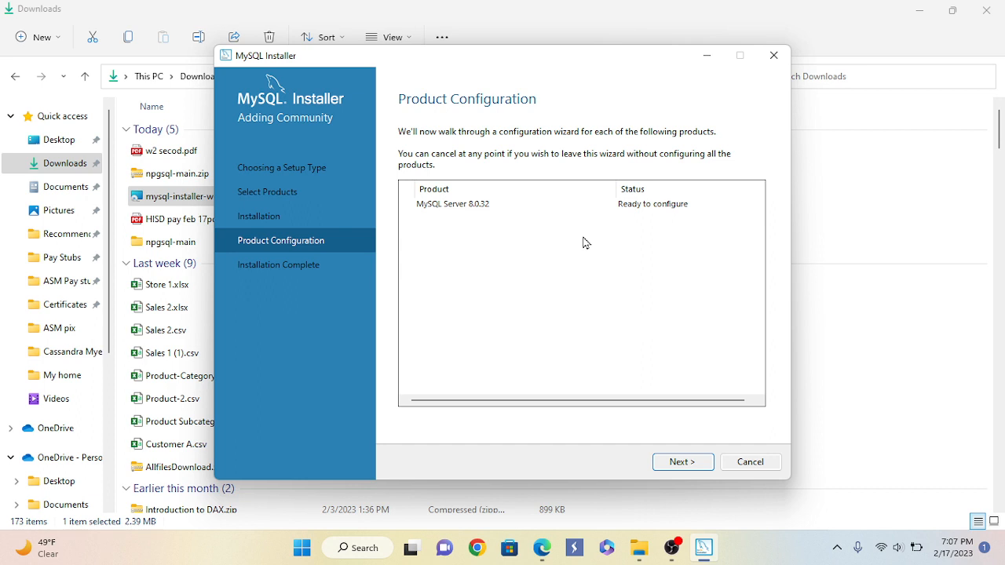
Accept Development Computer, port 3306 and strong password encryption defaults
click(684, 463)
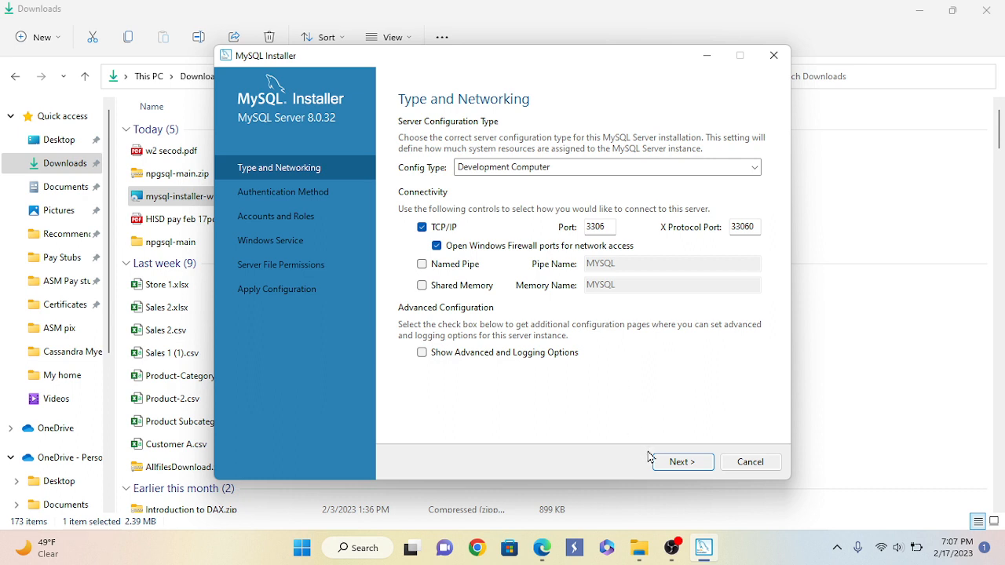
click(687, 464)
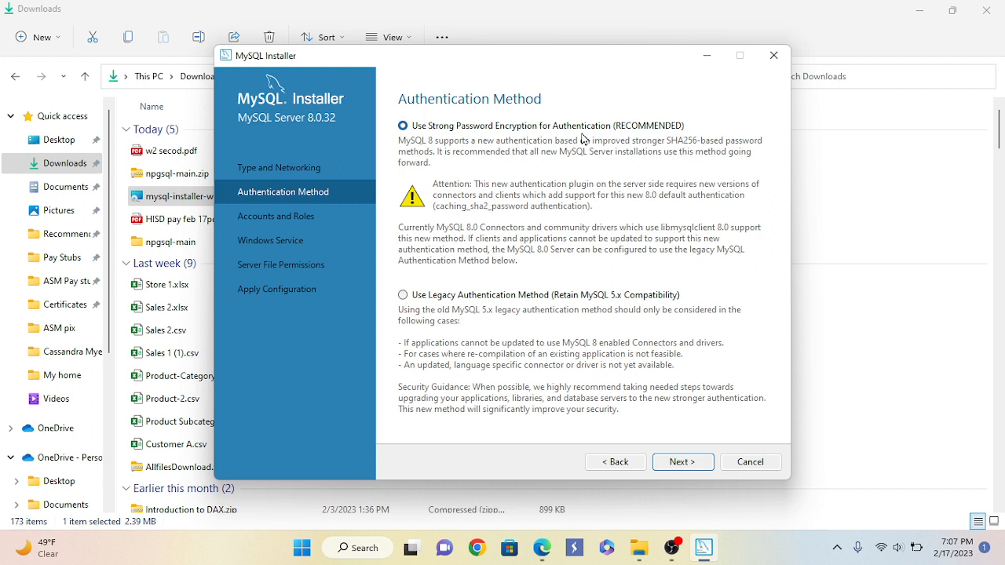
click(680, 467)
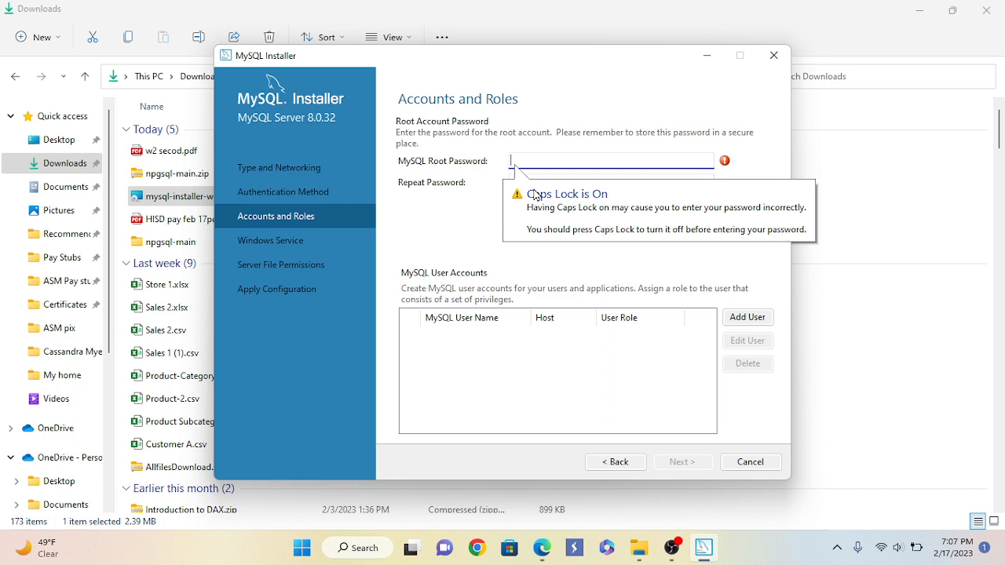
Turn off Caps Lock, enter and confirm a Medium-strength root password, and continue
key(Caps_Lock)
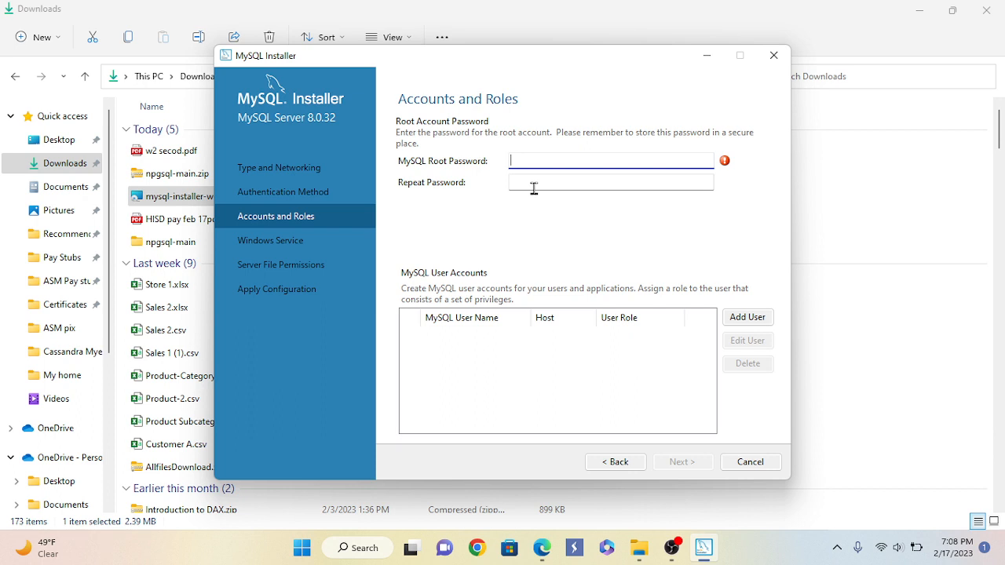
text(passw)
click(528, 182)
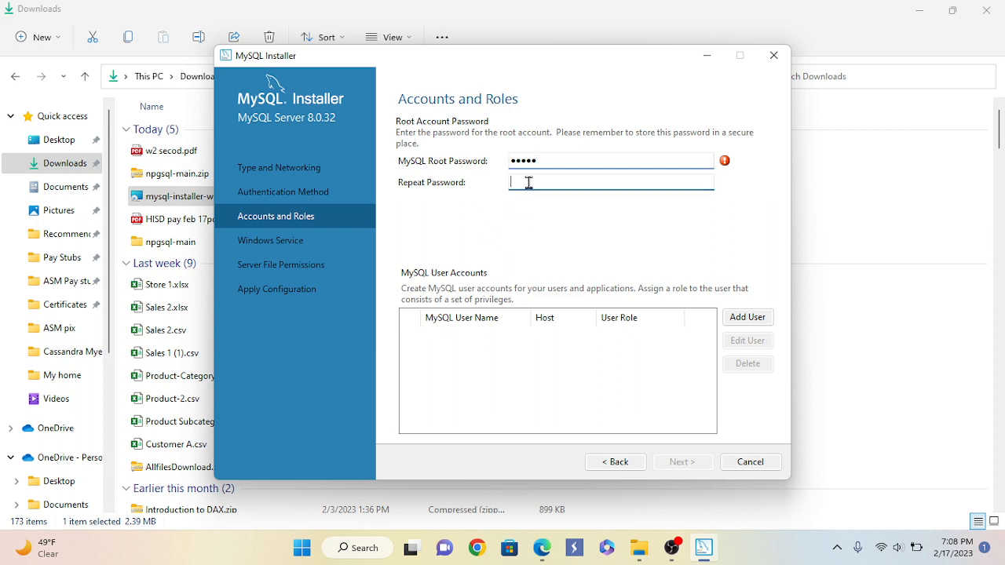
text(p)
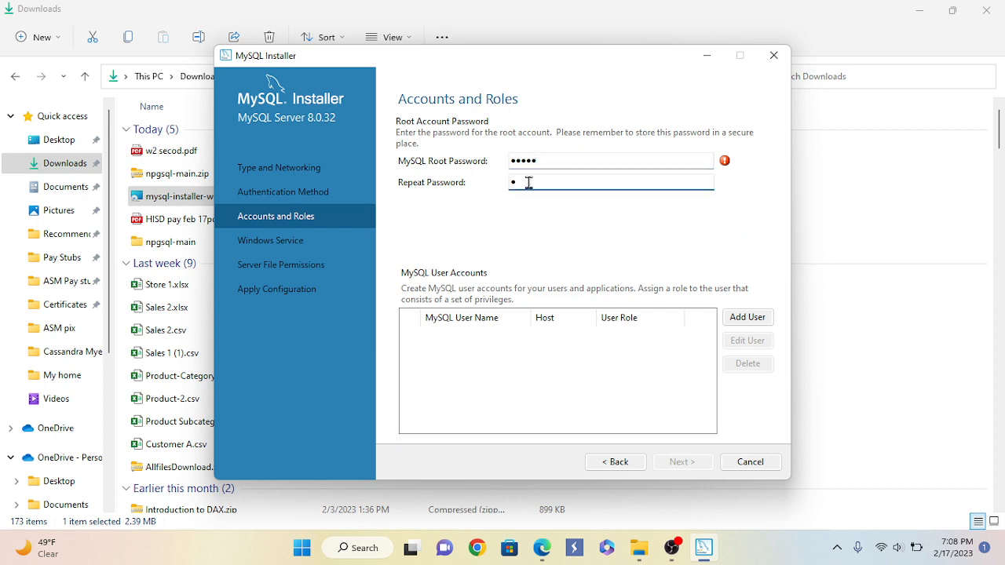
text(assw)
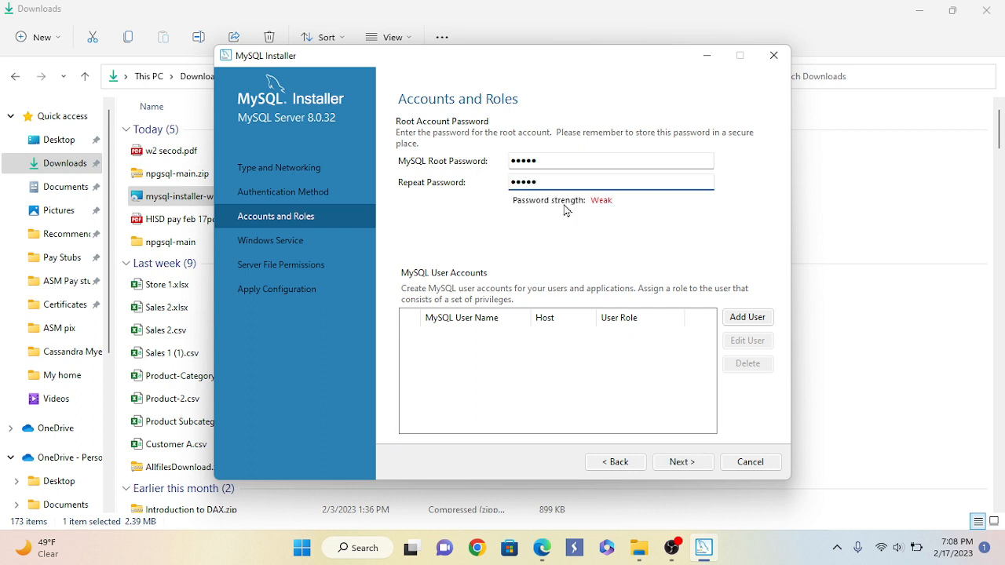
click(545, 161)
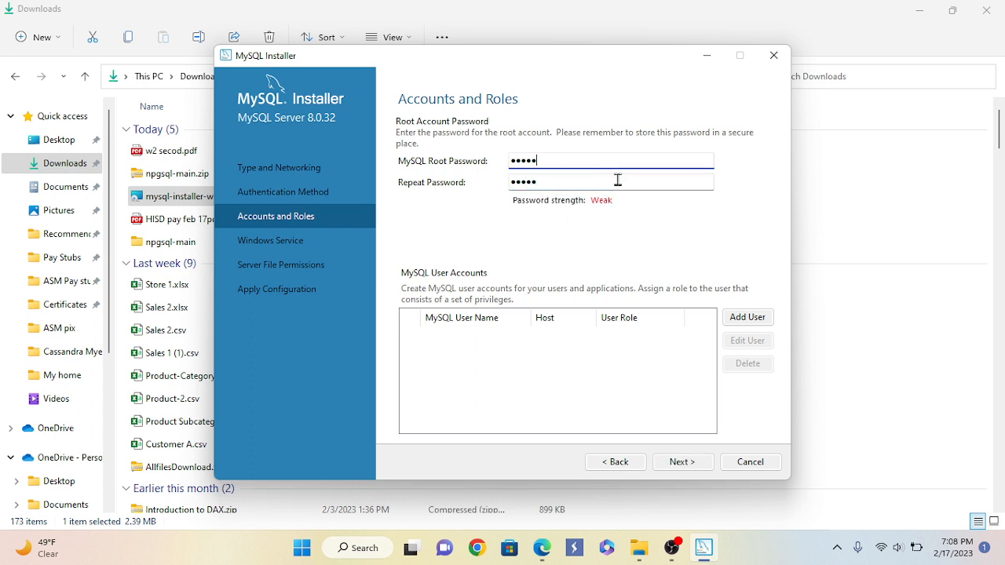
text(ord1!)
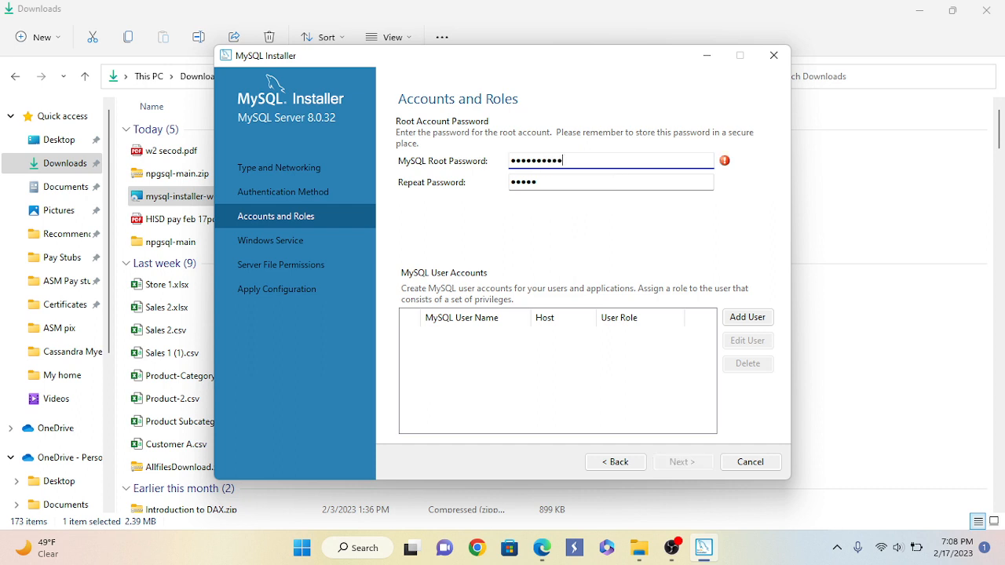
click(539, 184)
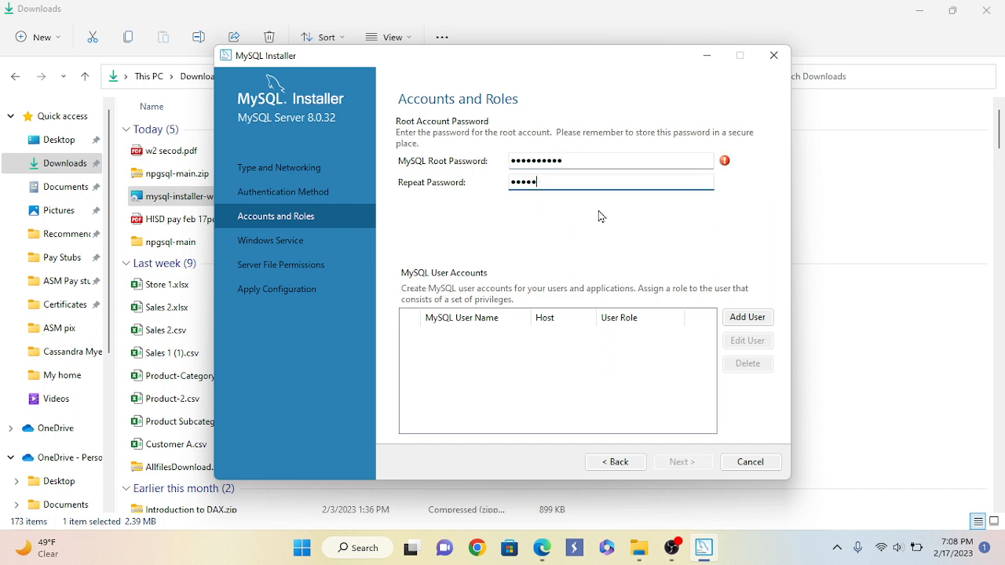
text(Password1!)
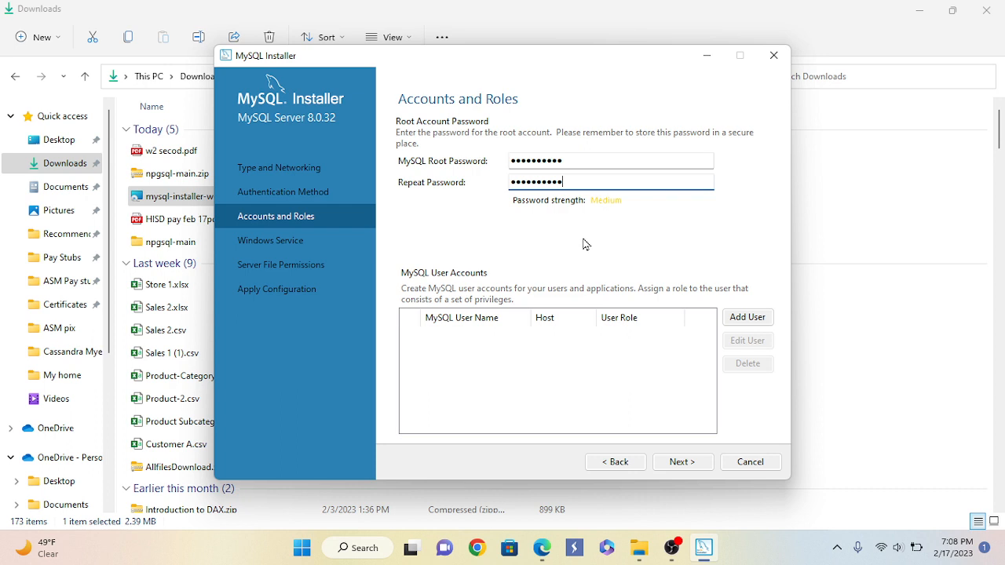
click(680, 465)
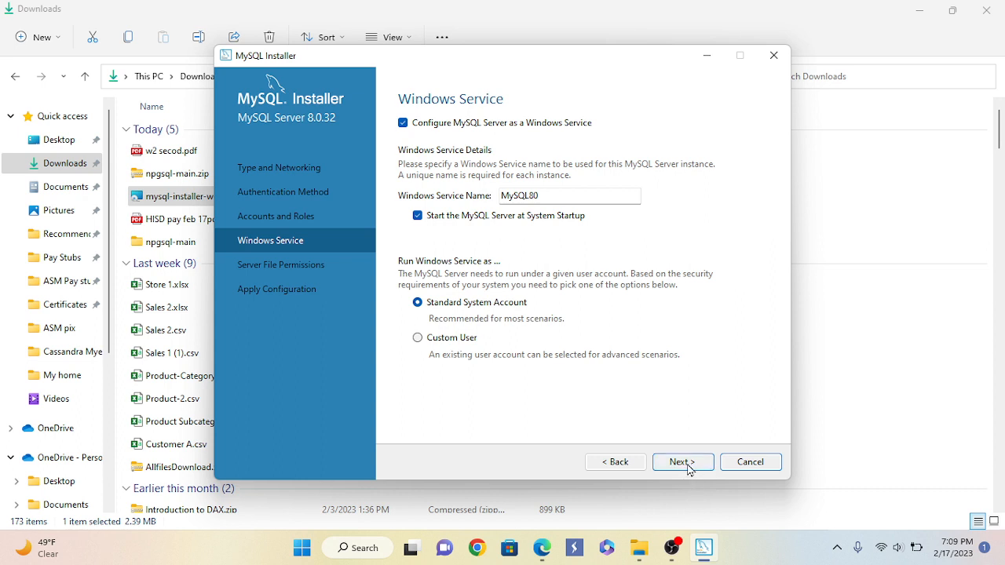
Accept the default Windows Service and Server File Permissions settings to reach Apply Configuration
click(681, 464)
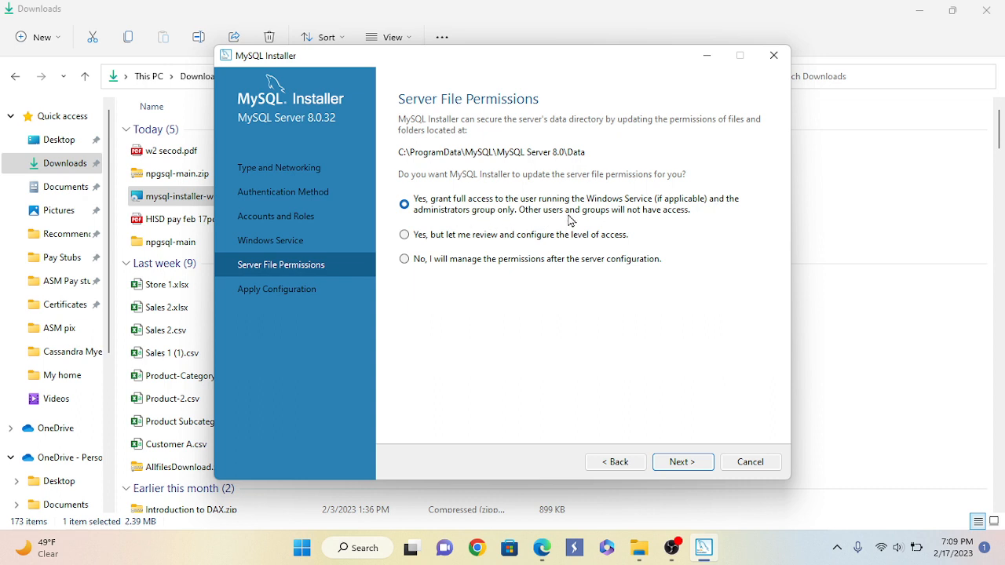
click(680, 464)
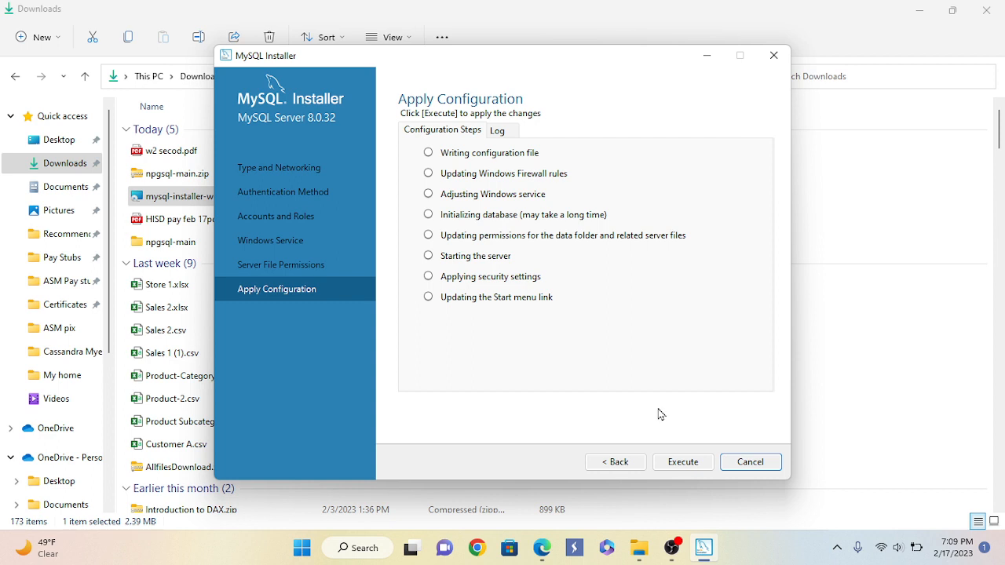
Execute the configuration steps for MySQL Server 8.0.32 and finish once all complete
click(681, 468)
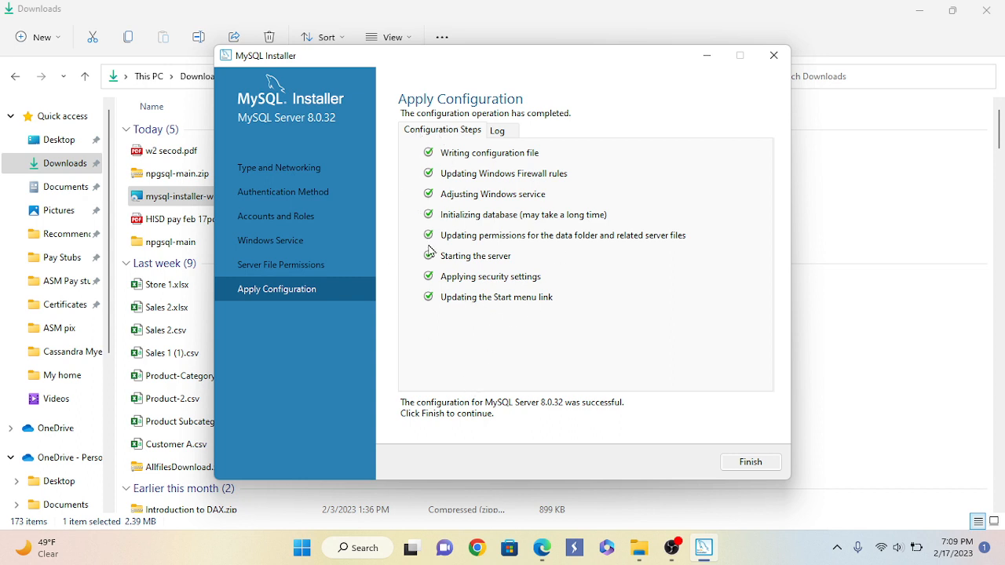
click(747, 466)
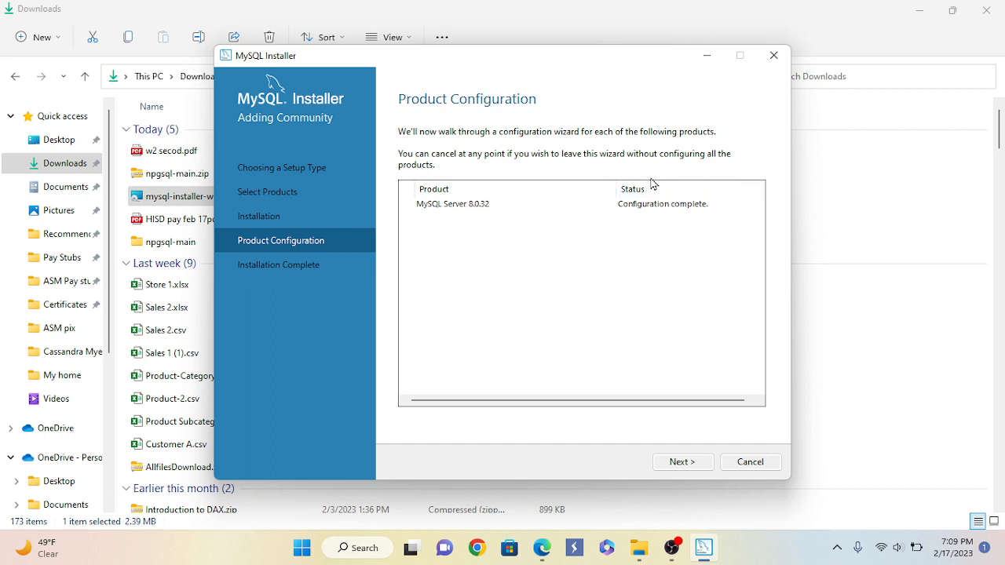
Finish the installation with MySQL Shell and MySQL Workbench set to start after setup
click(681, 465)
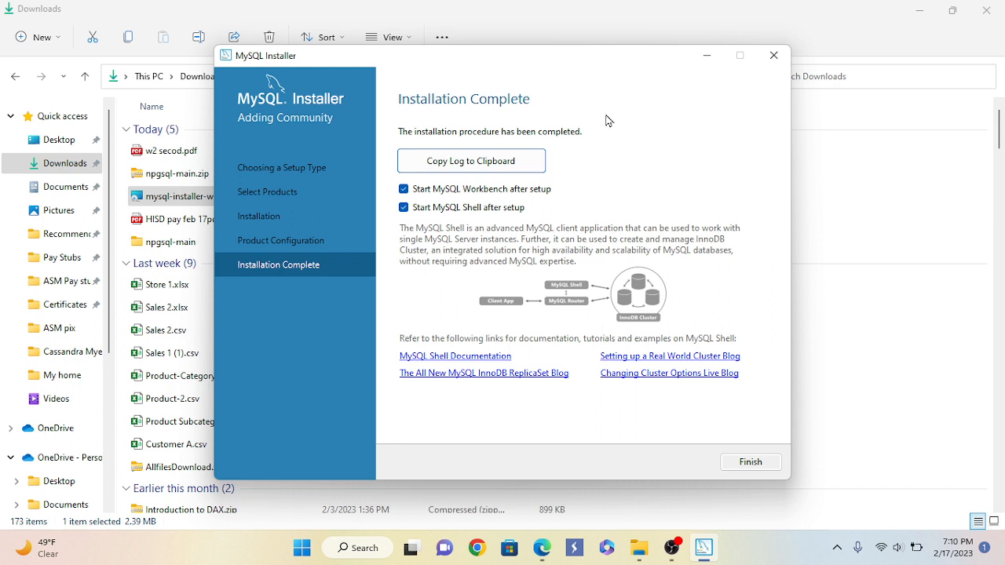
click(751, 463)
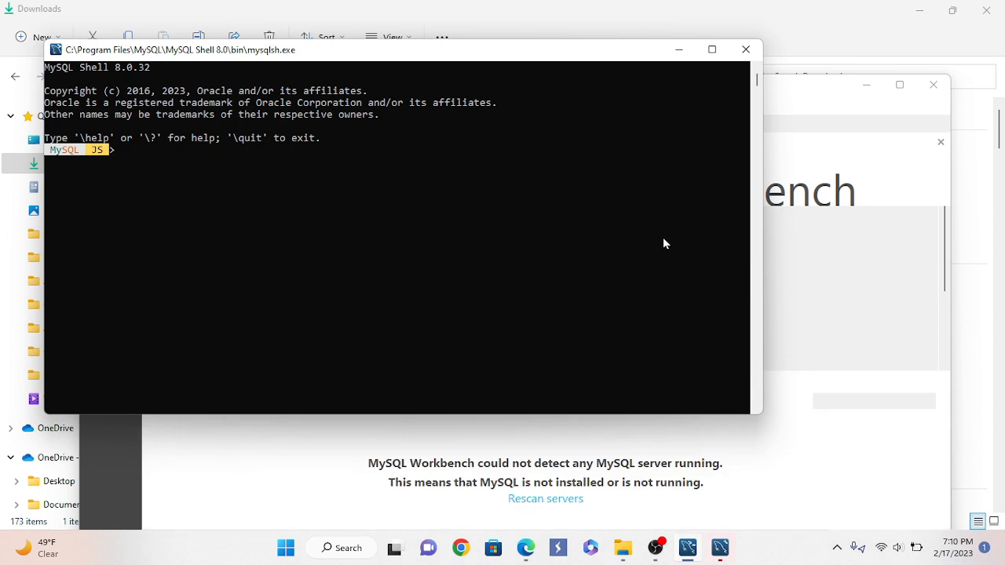
Minimize MySQL Shell and connect to Local instance MySQL80 using the root password
click(679, 49)
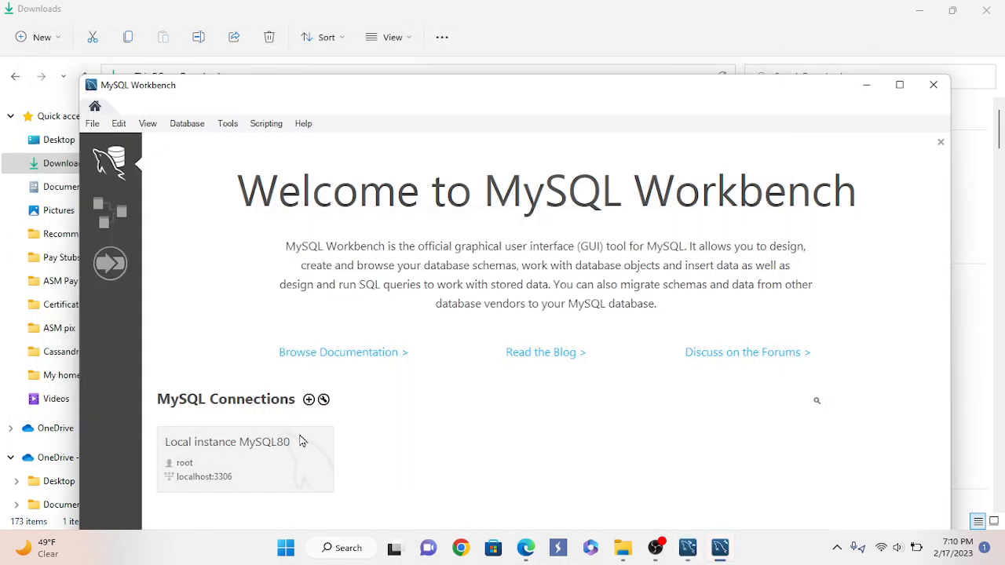
click(247, 463)
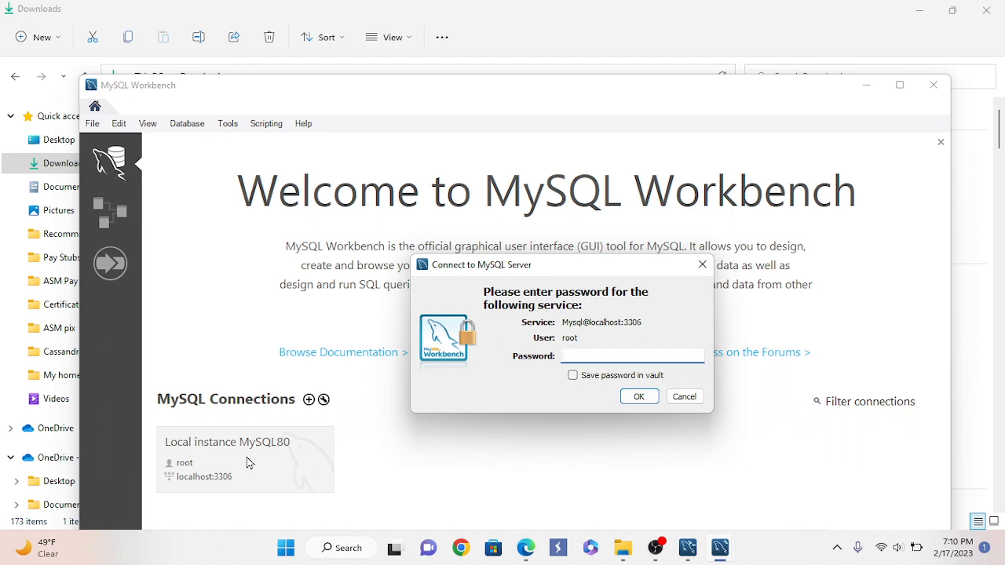
text(***********)
click(648, 399)
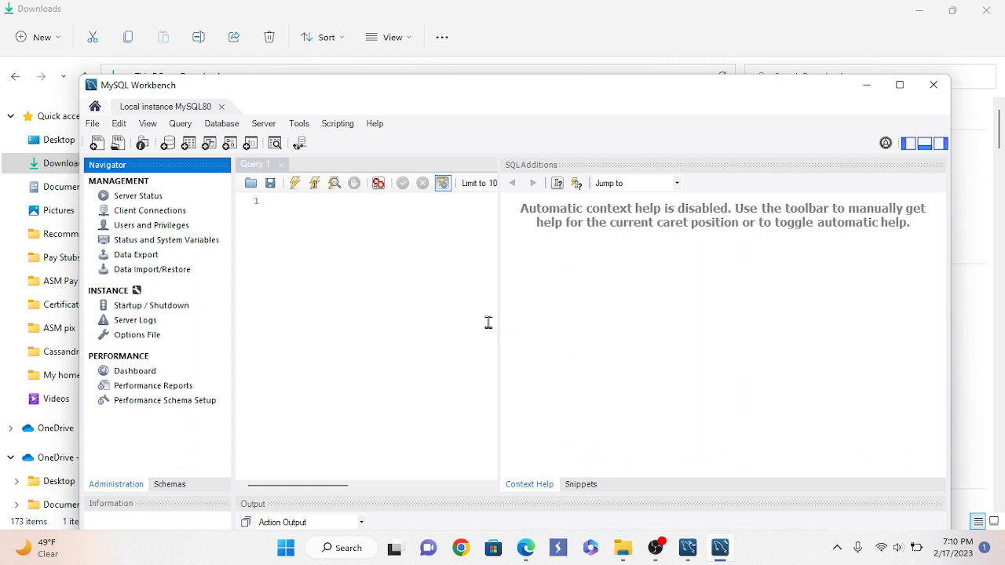
Widen the editor and type 'Create Database Demo;' on line 1 of Query 1, then select it
drag(498, 323, 744, 338)
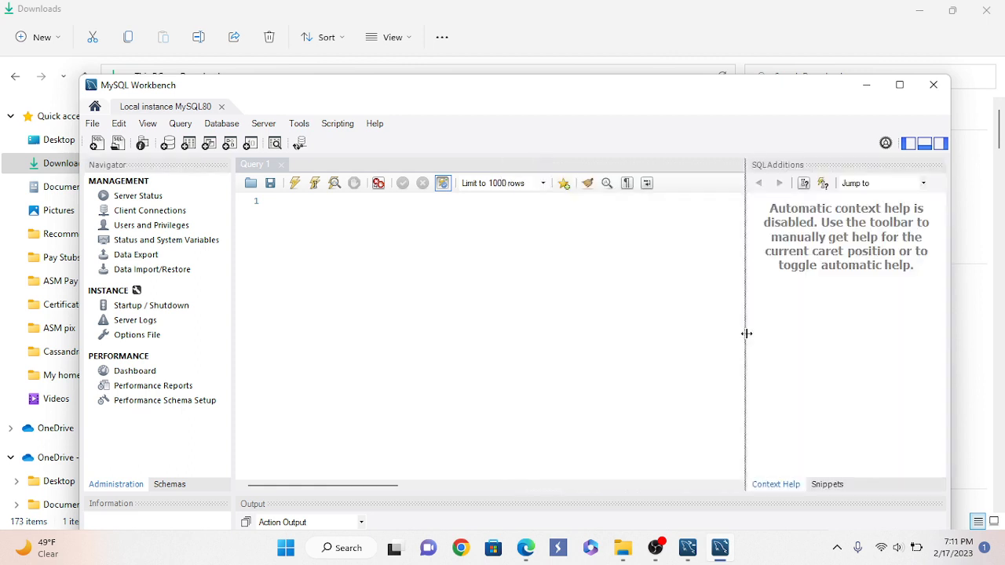
click(274, 202)
text(c)
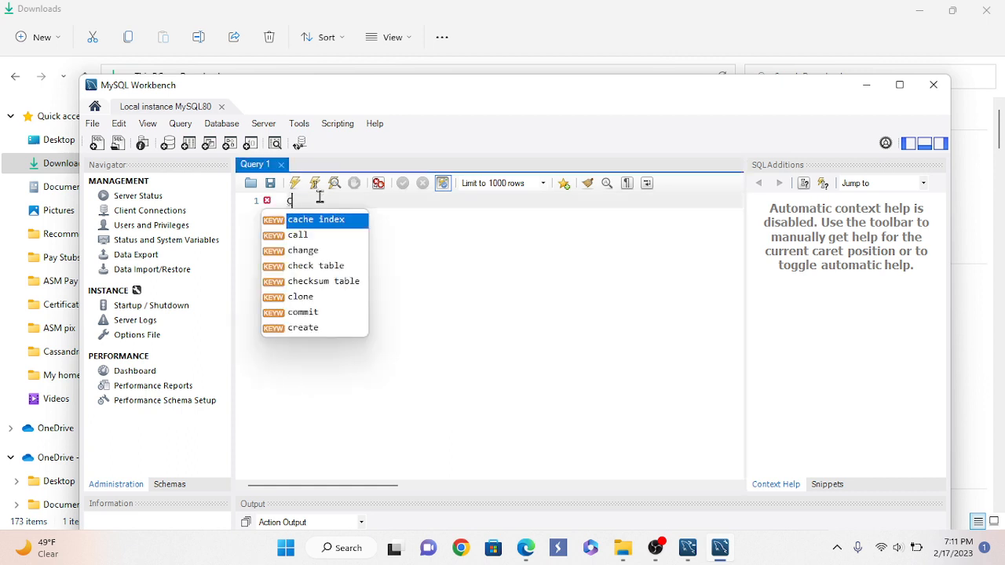
text(reate)
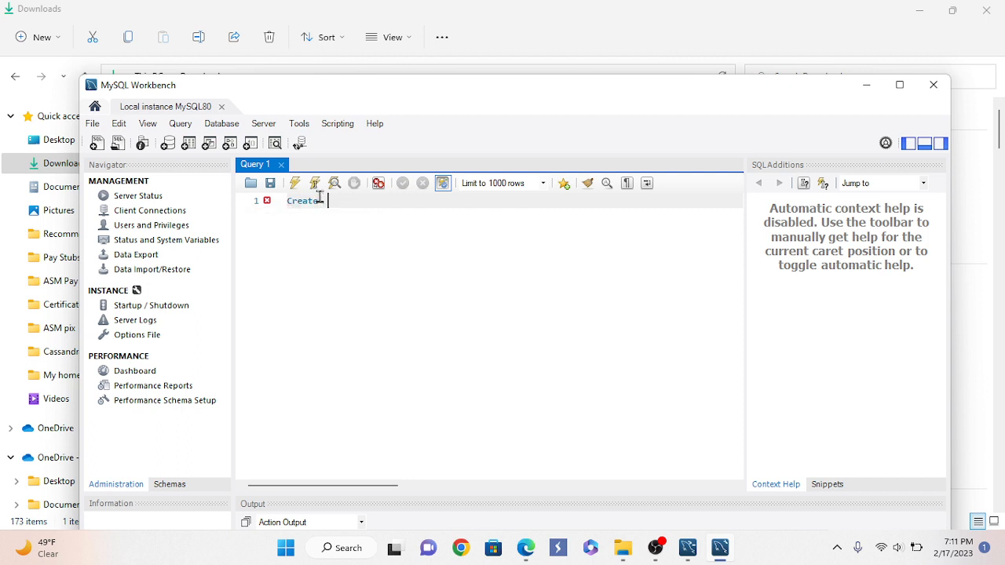
text(Databas)
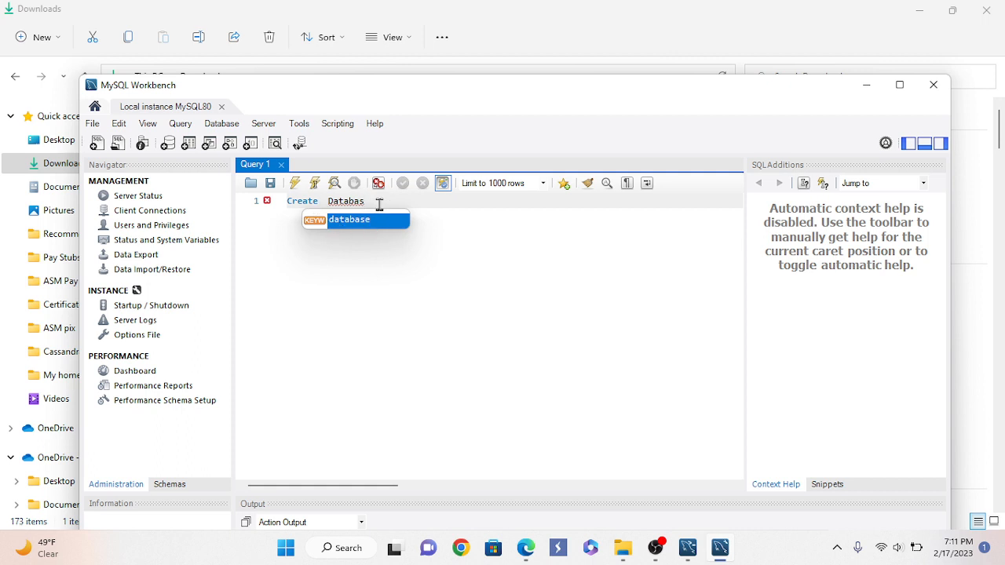
text(e)
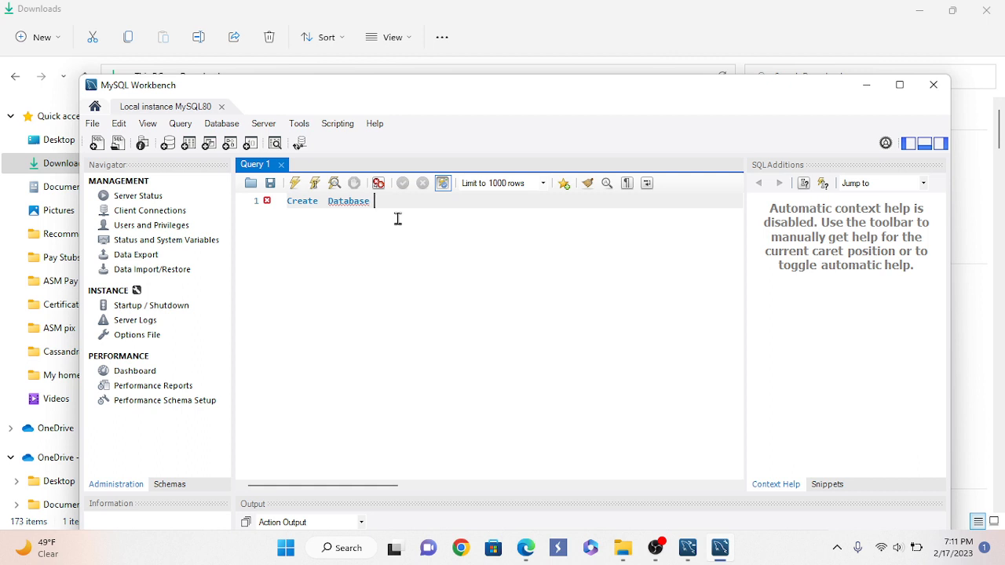
text( Demo;)
drag(414, 205, 290, 203)
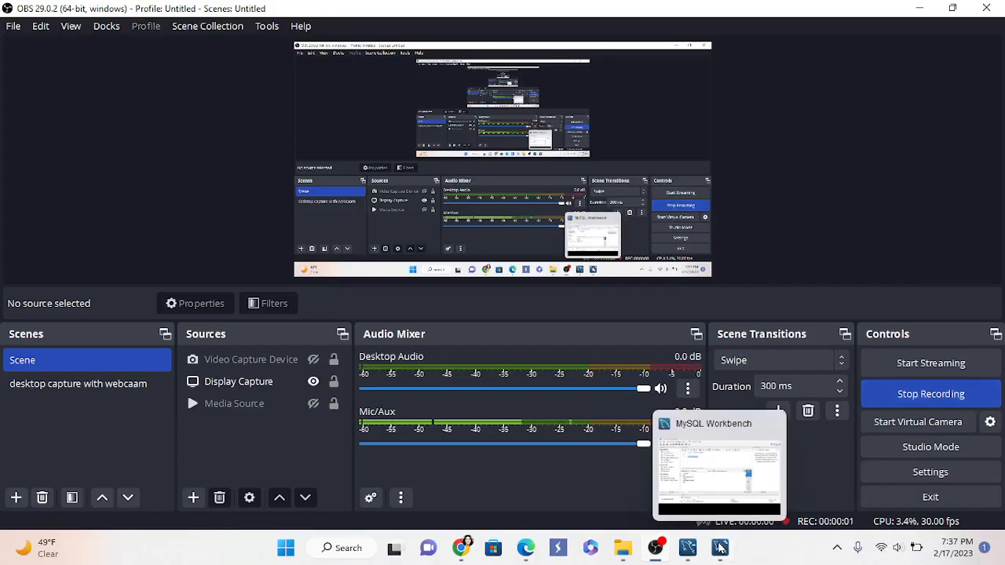
Bring the MySQL Workbench window back to the front from the taskbar
click(720, 547)
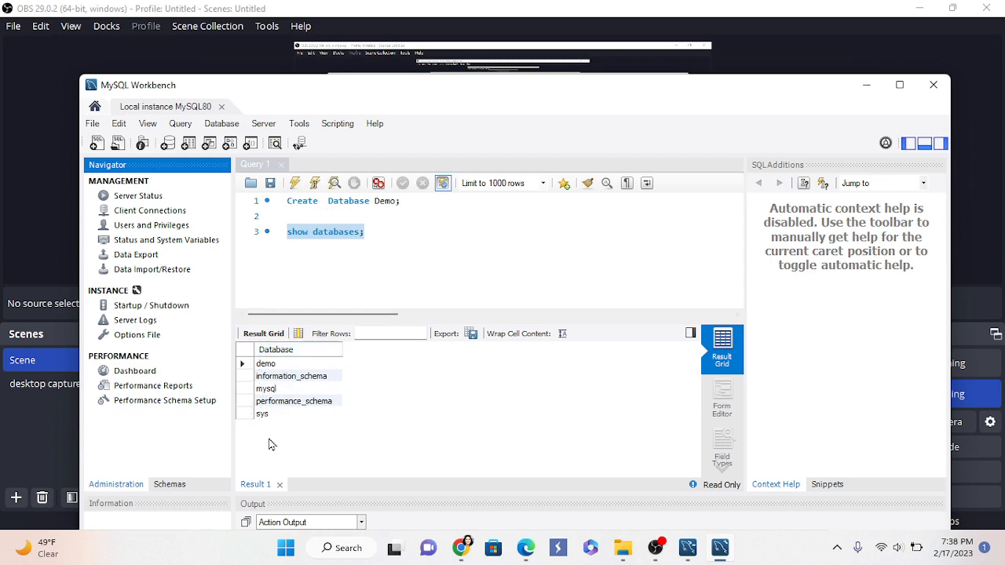
Add a 'use sys;' line below show databases; and run it
click(371, 232)
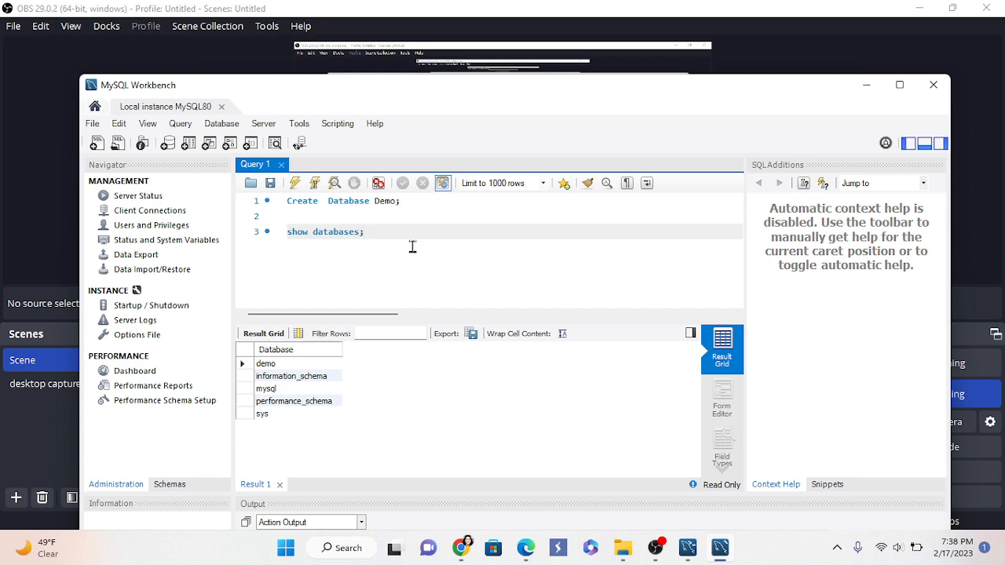
key(Return)
text(use sys;)
key(shift+Home)
click(295, 183)
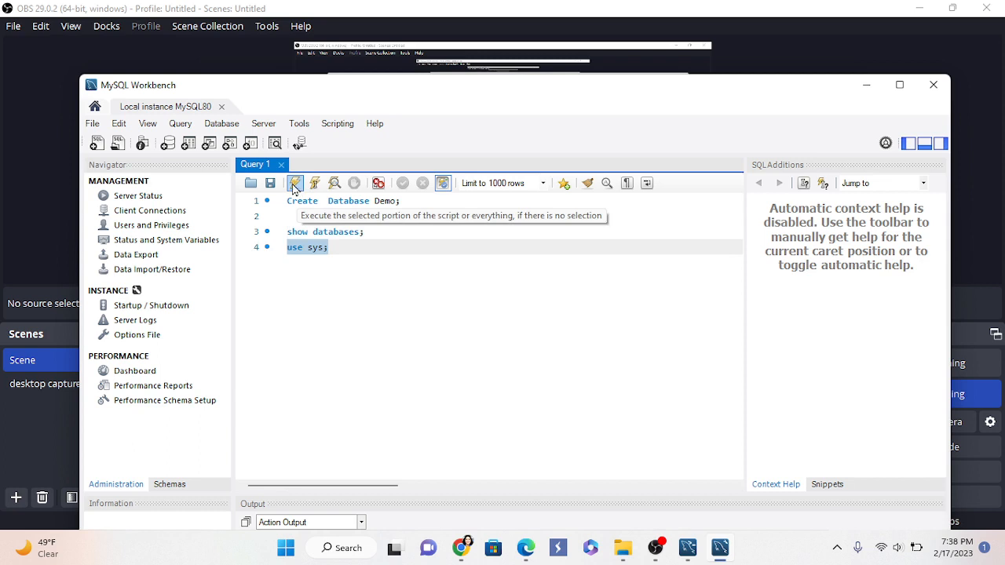
click(336, 253)
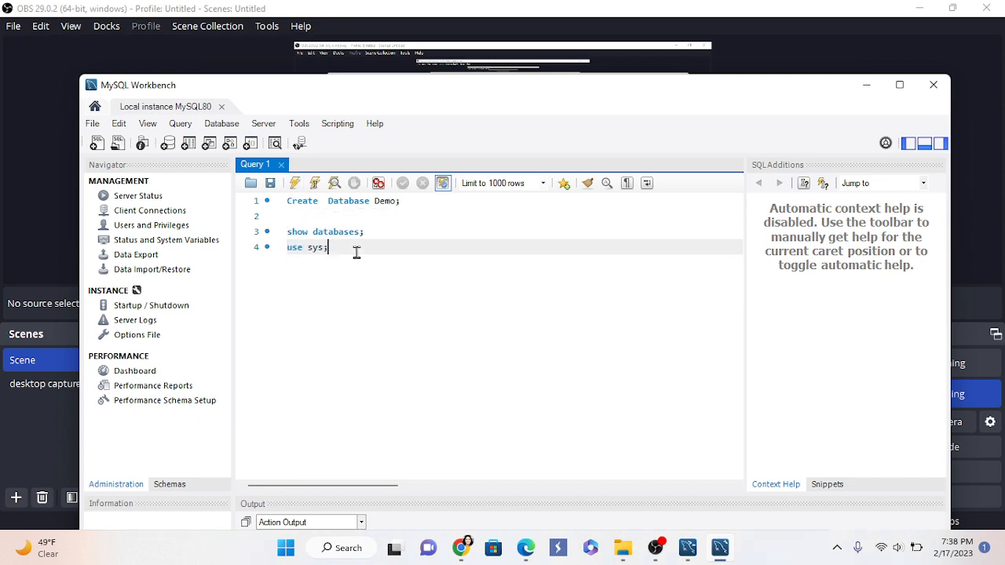
Run 'show databases;' to list demo and other databases, then show the Navigator's Schemas tree
drag(369, 233, 287, 232)
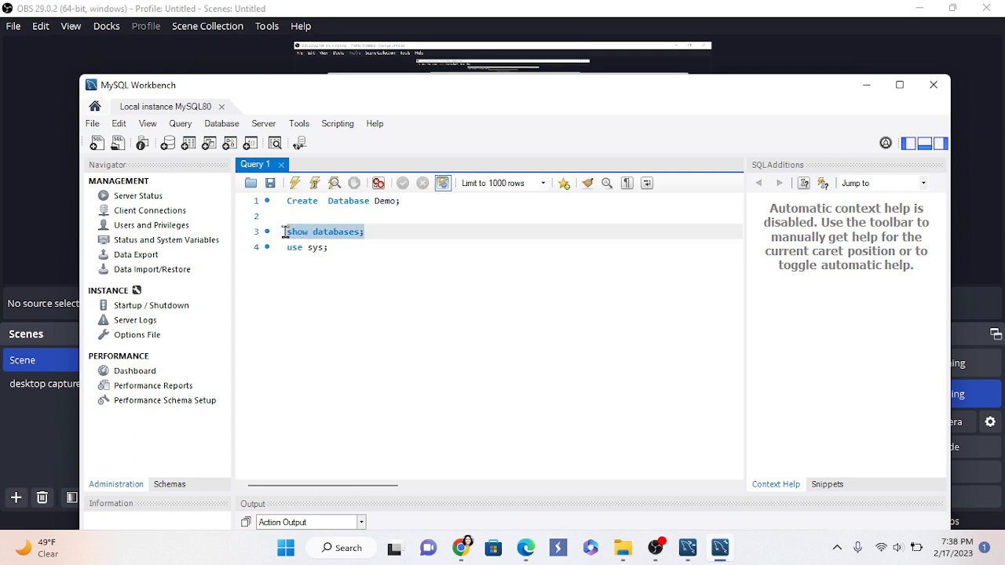
click(294, 181)
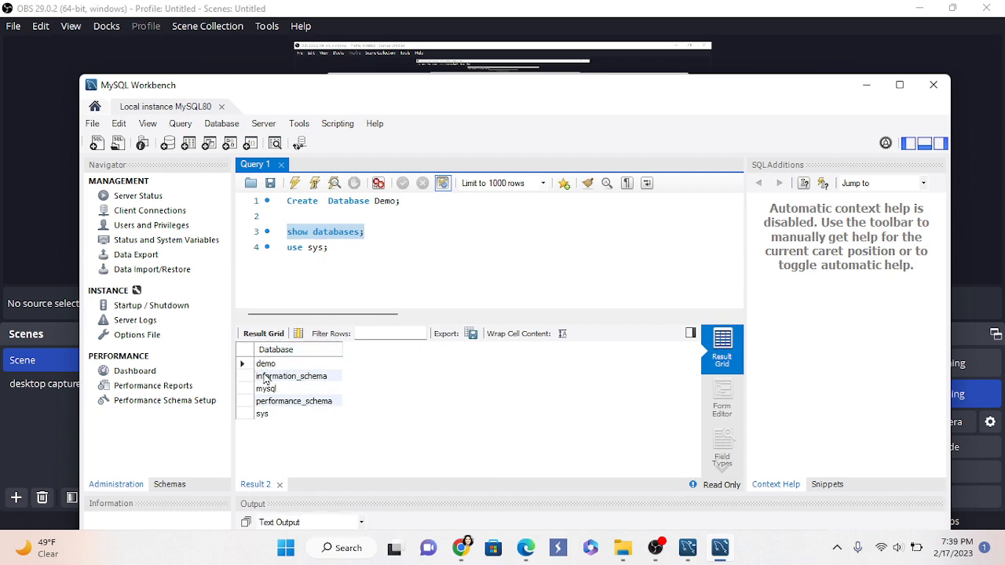
click(115, 486)
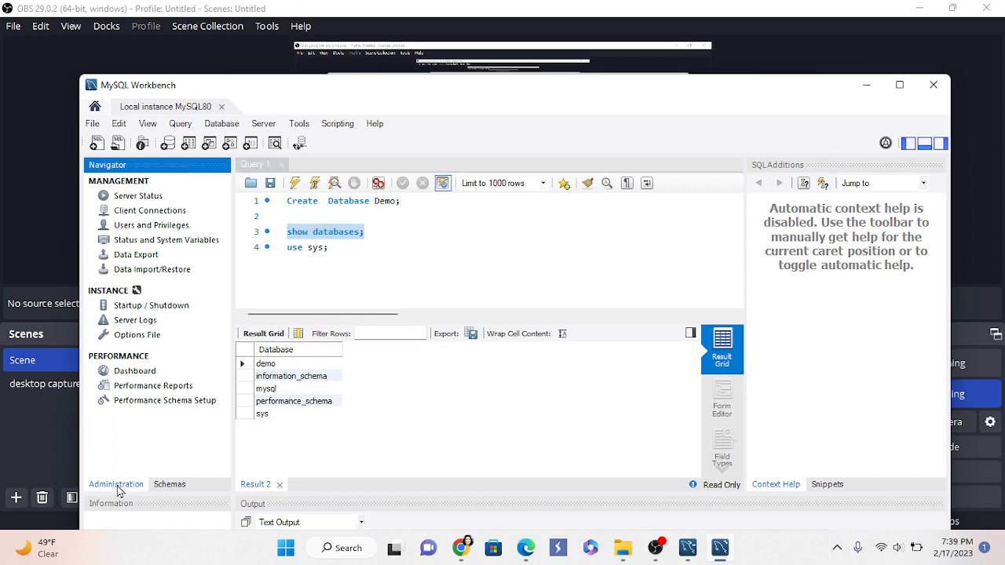
click(186, 489)
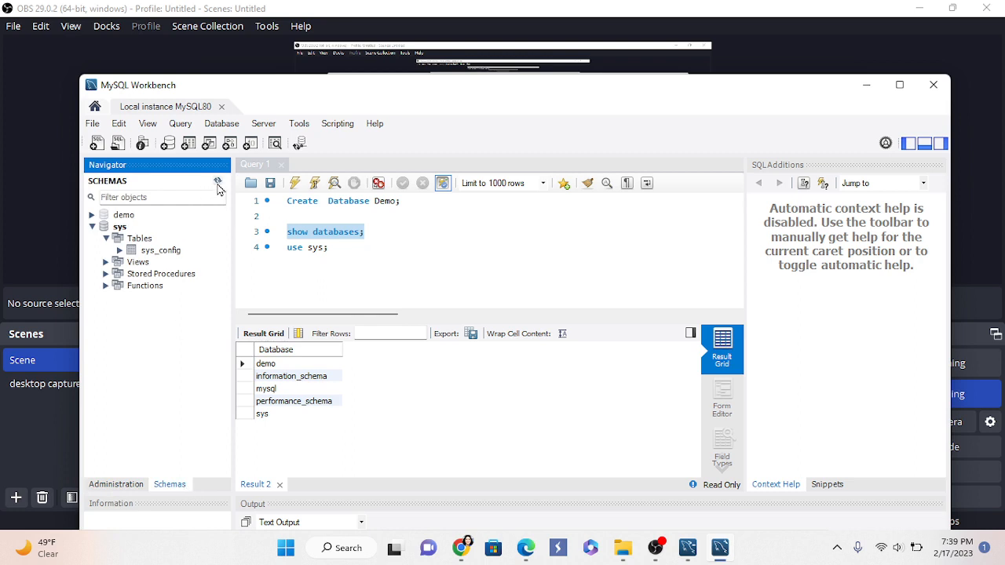